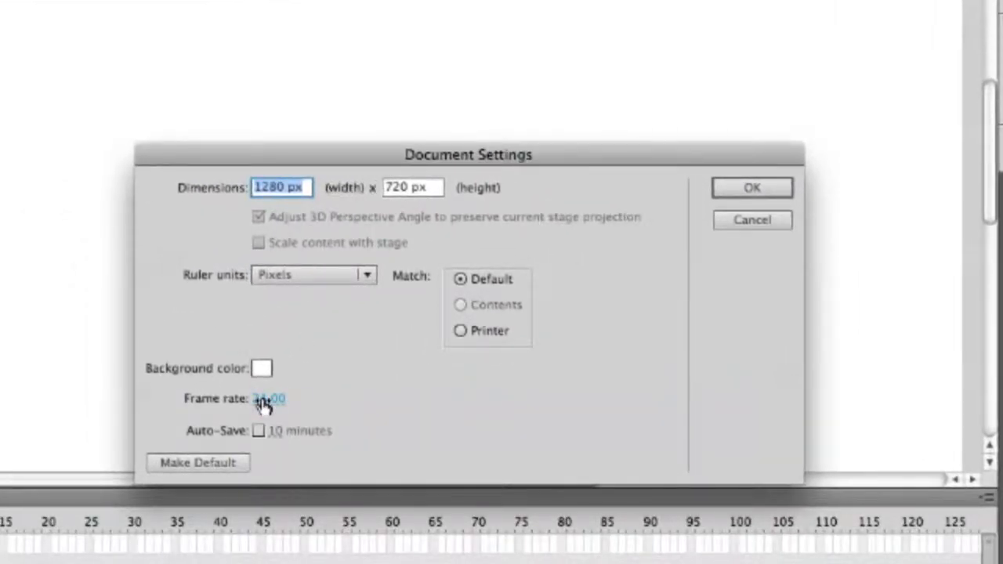
Set the document's frame rate to 12 fps, enable auto-save every 10 minutes and apply the settings.
click(263, 401)
text(12)
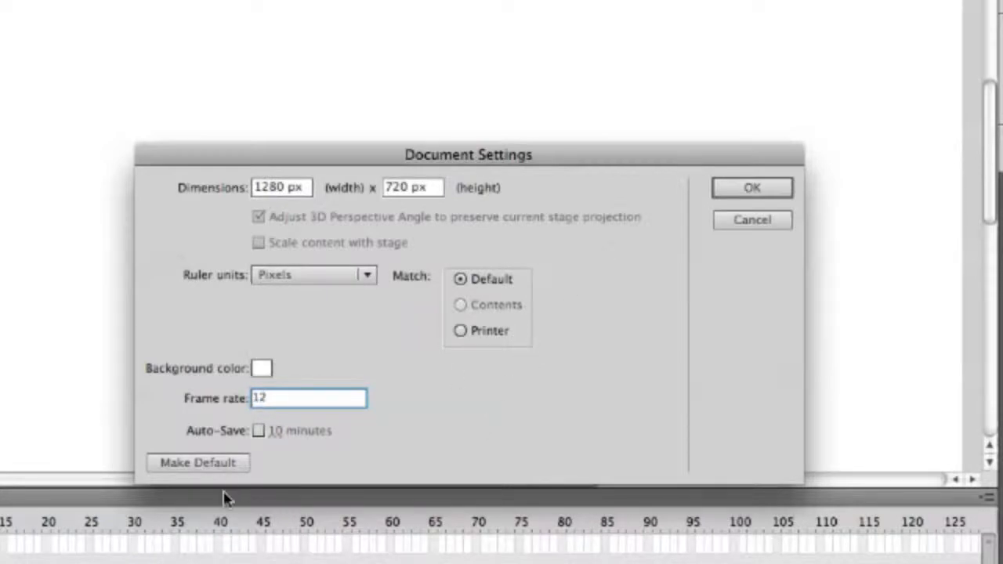
click(260, 434)
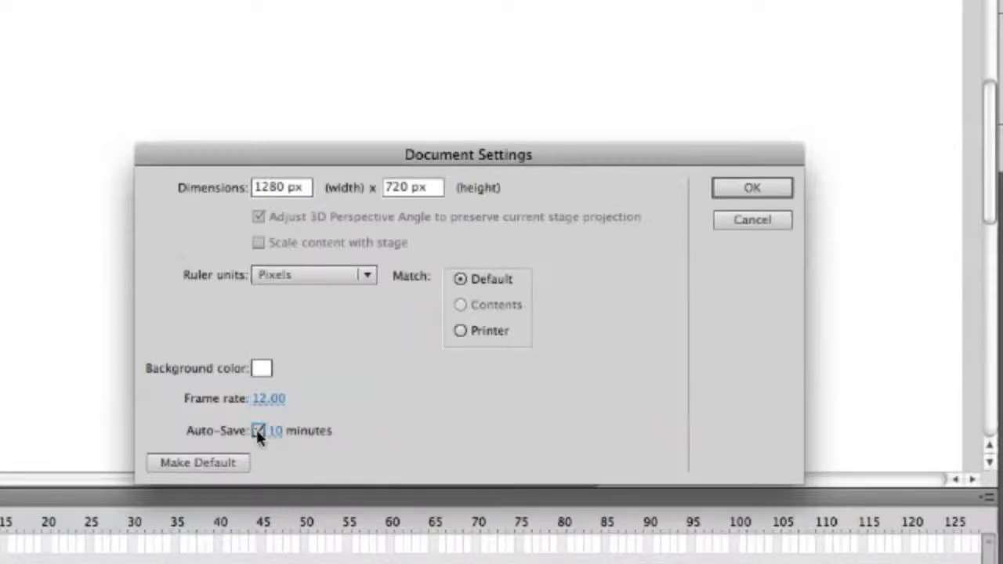
click(773, 190)
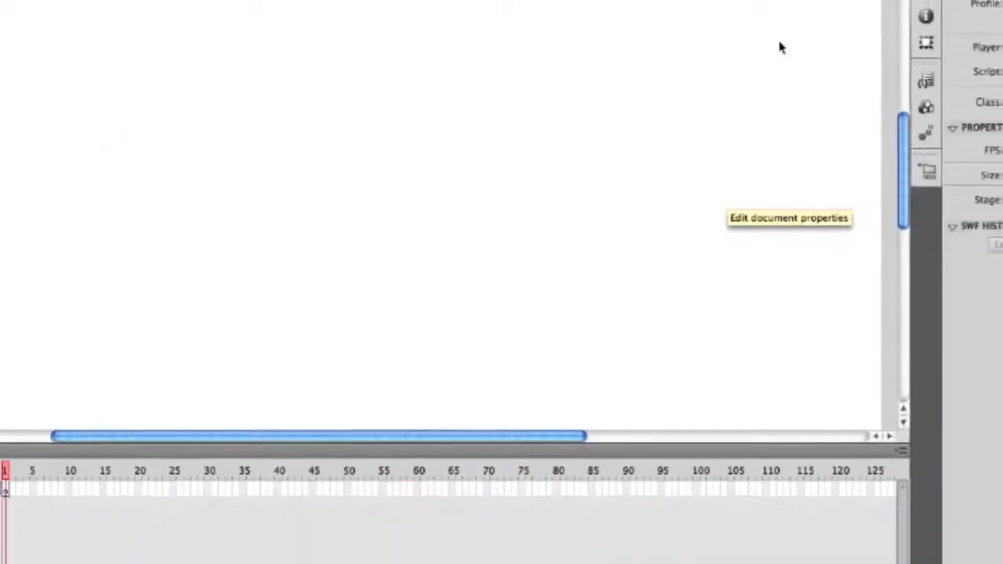
Start saving the document and choose the tutorials folder inside __SF127fac_home as its location.
click(811, 4)
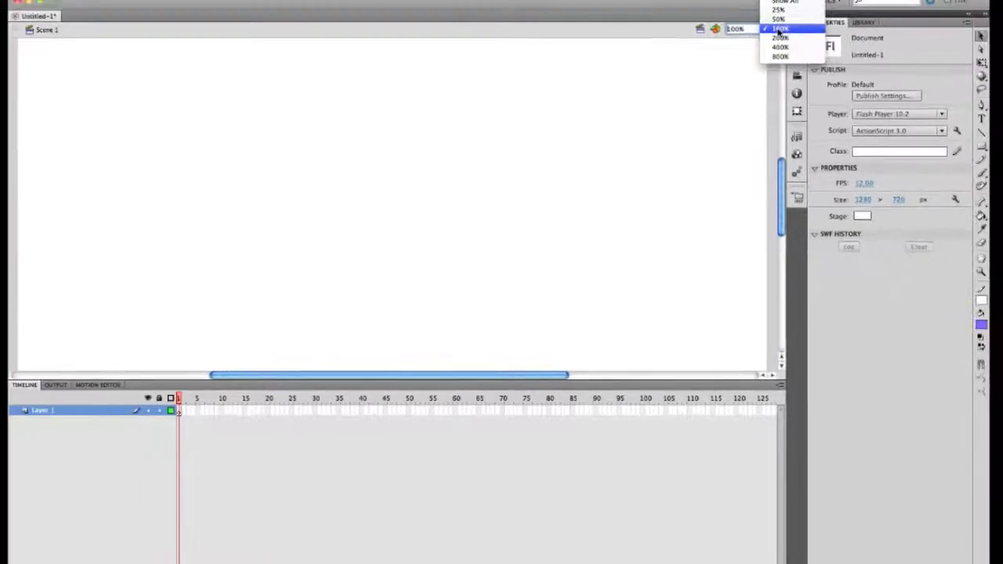
click(763, 9)
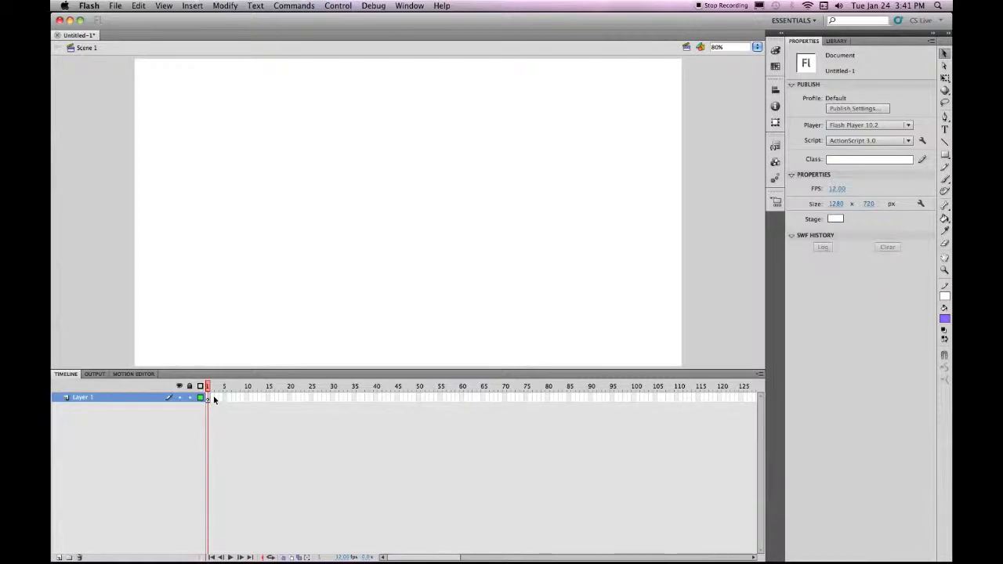
click(115, 5)
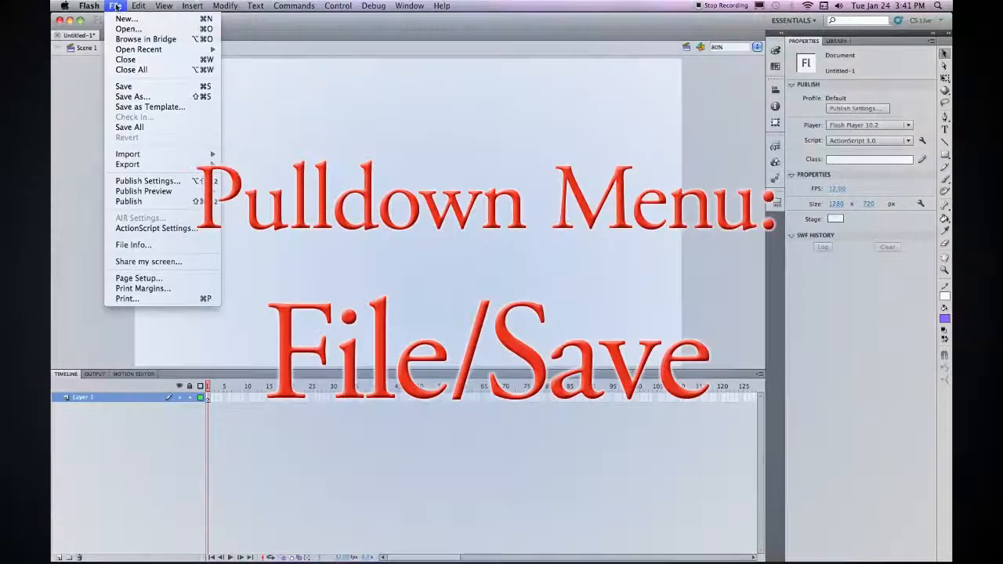
click(135, 86)
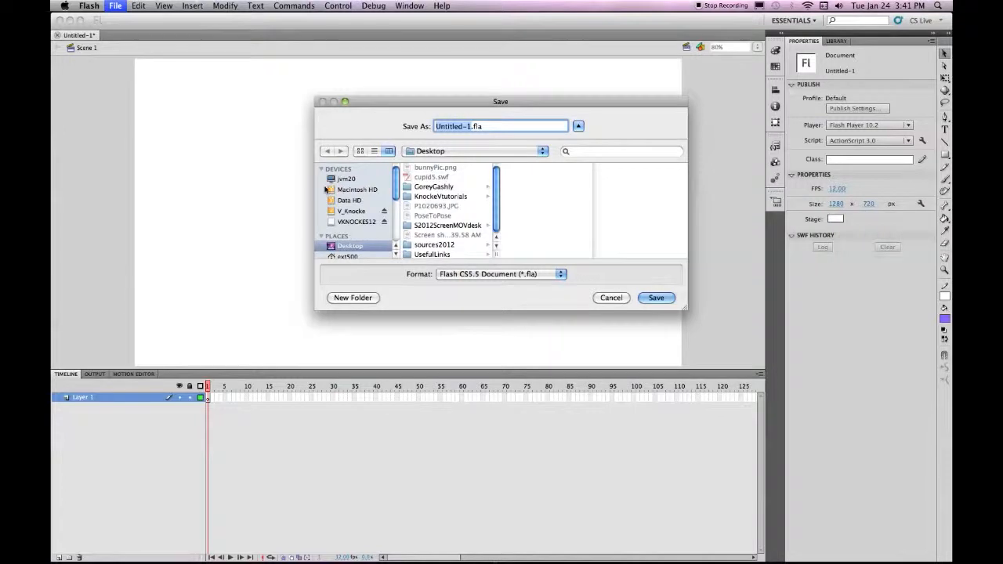
click(344, 211)
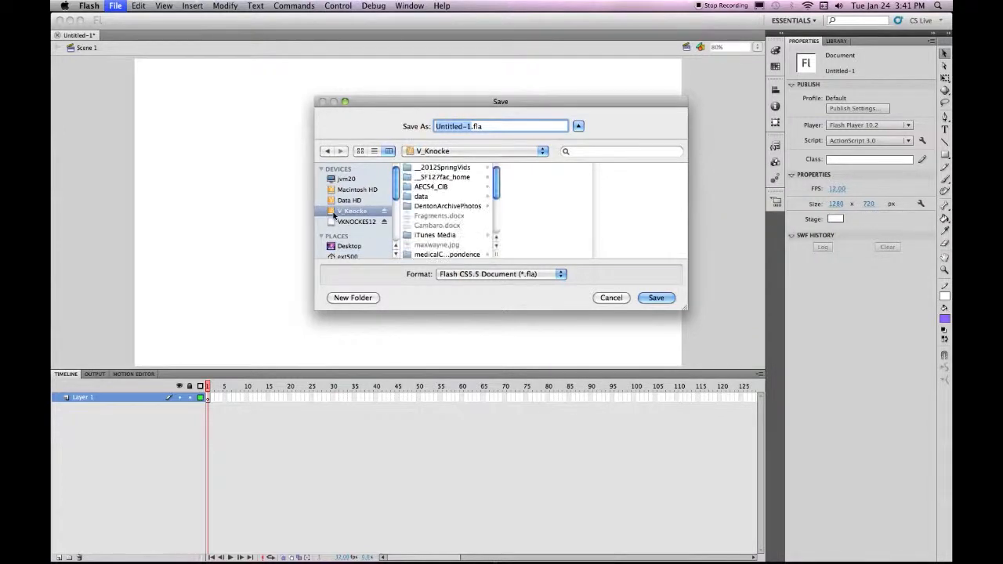
click(409, 178)
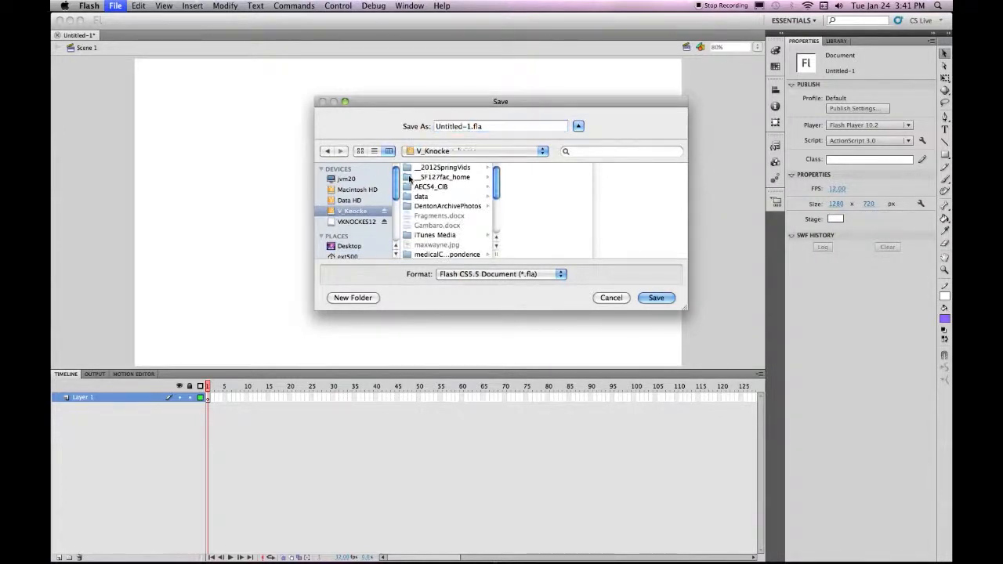
click(510, 169)
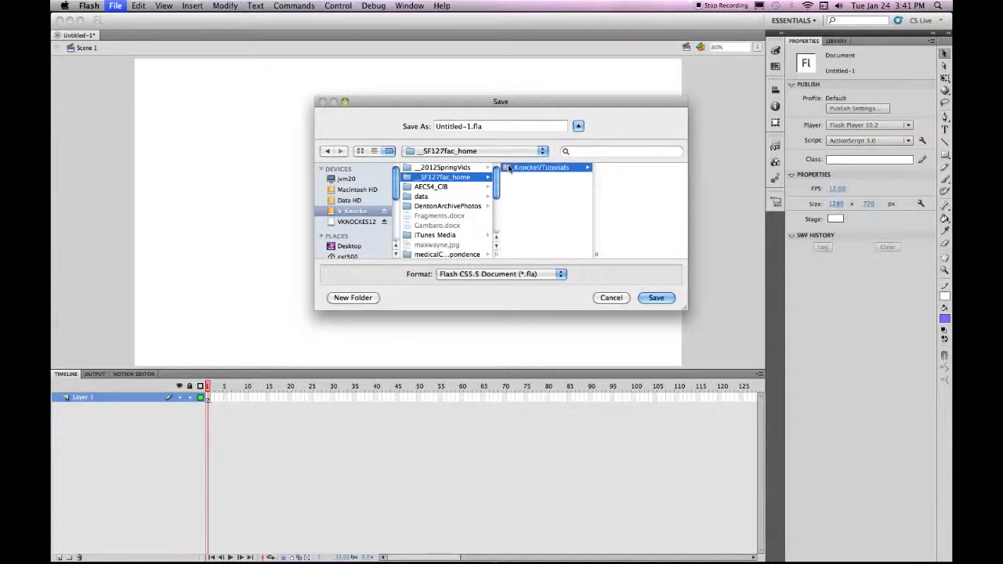
Name the file 05tutorialvdk.fla and save it.
click(470, 127)
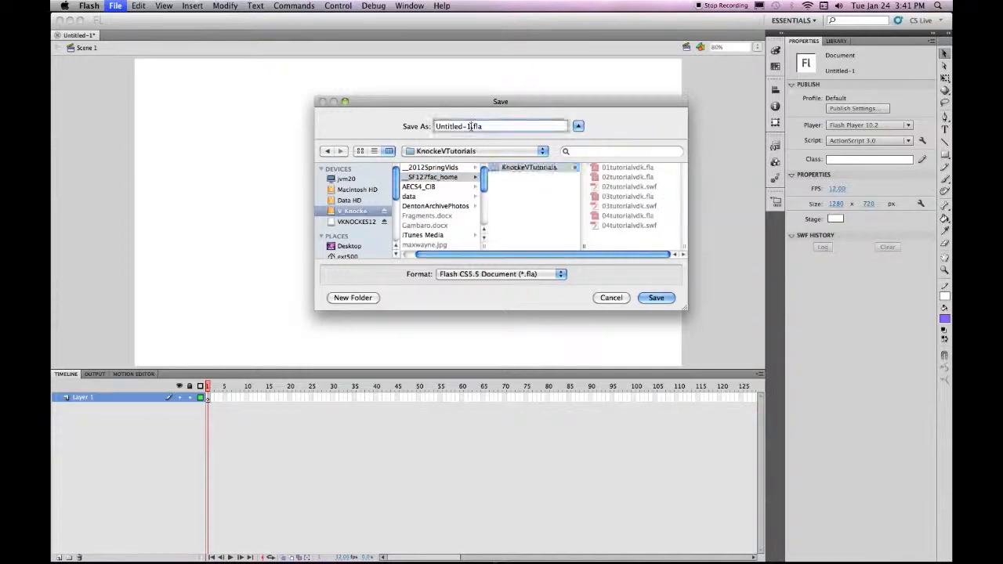
drag(470, 126, 415, 130)
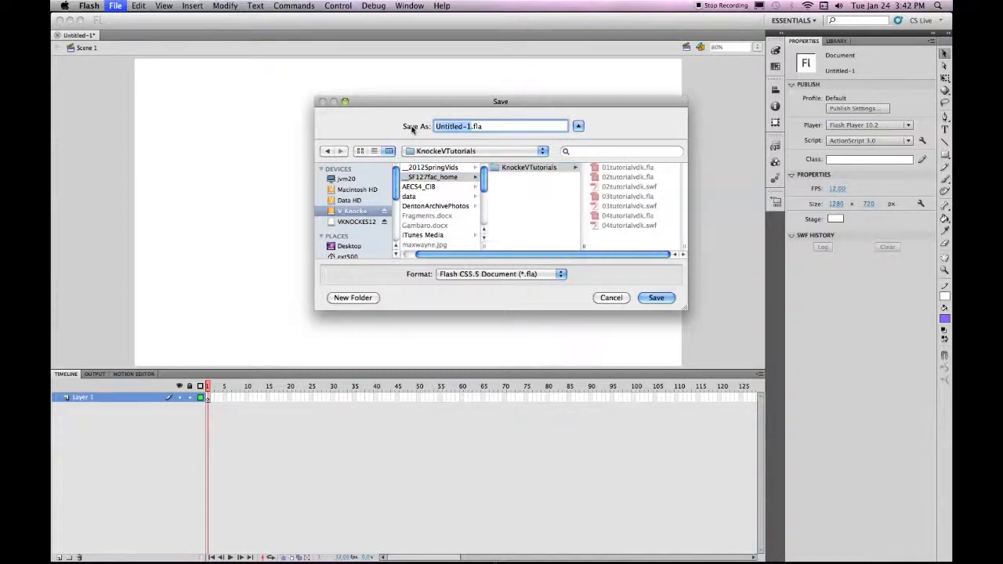
text(05tutorialvdk)
click(655, 297)
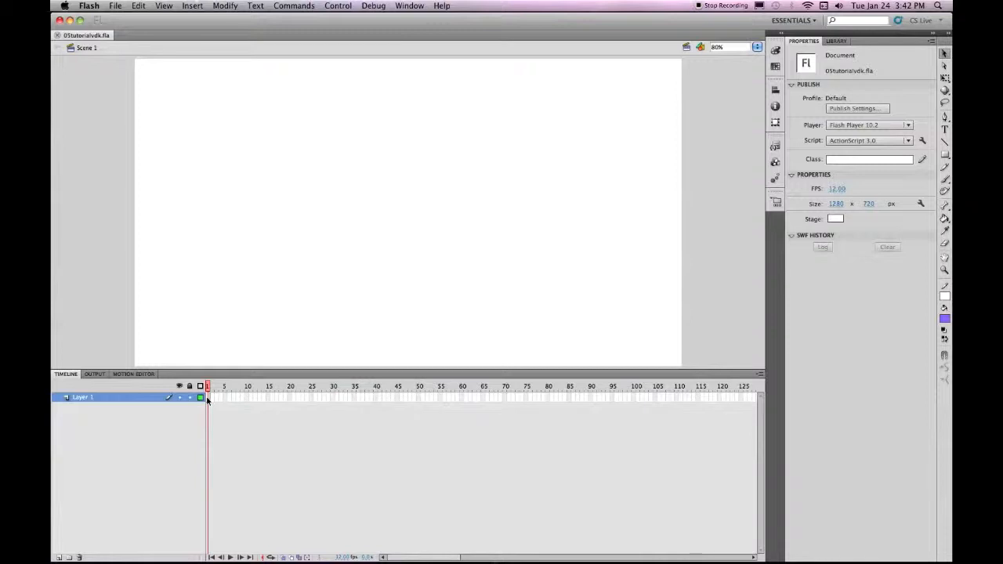
Start a video import with the first frame of Layer 1 selected.
click(206, 397)
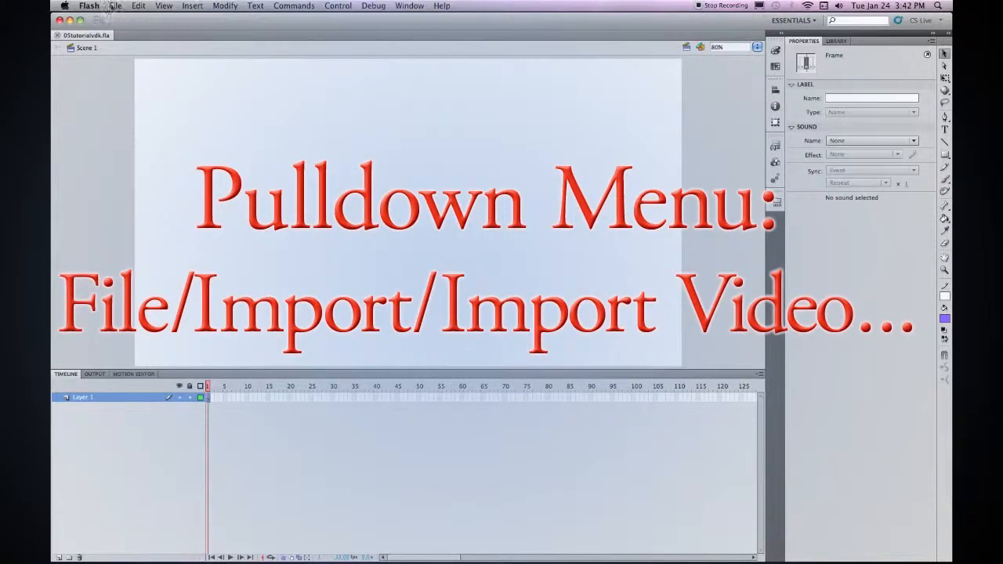
click(116, 6)
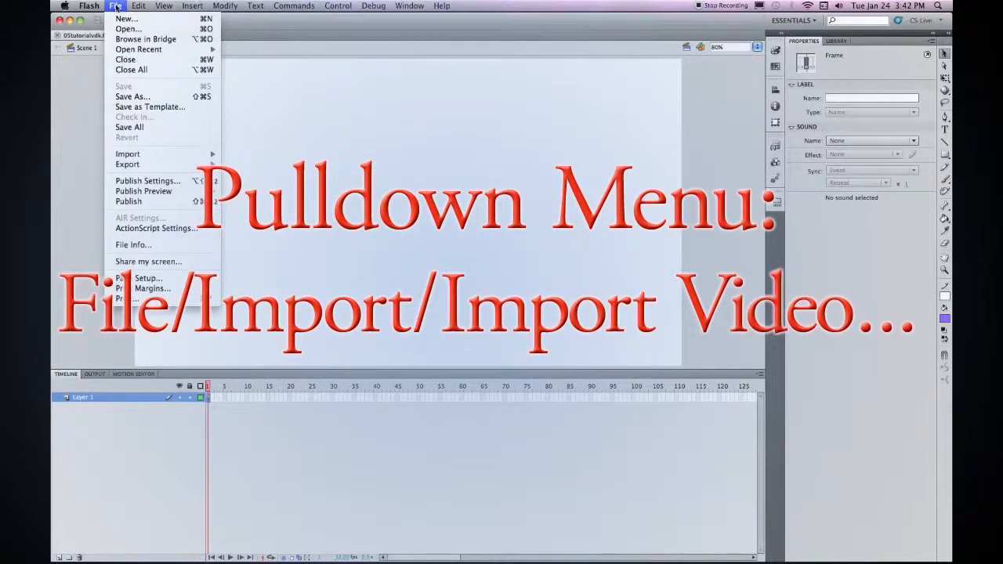
mouse_move(152, 158)
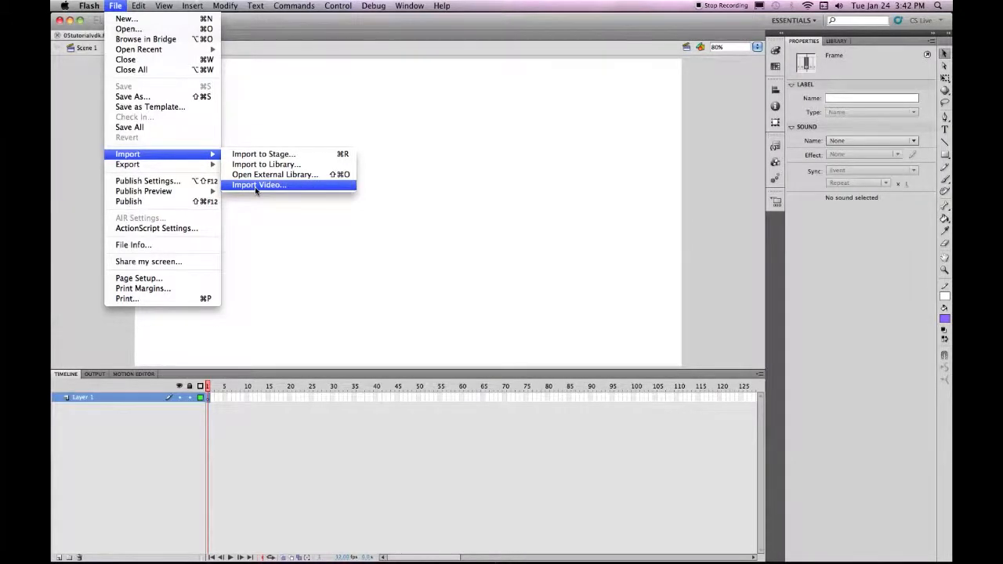
click(257, 185)
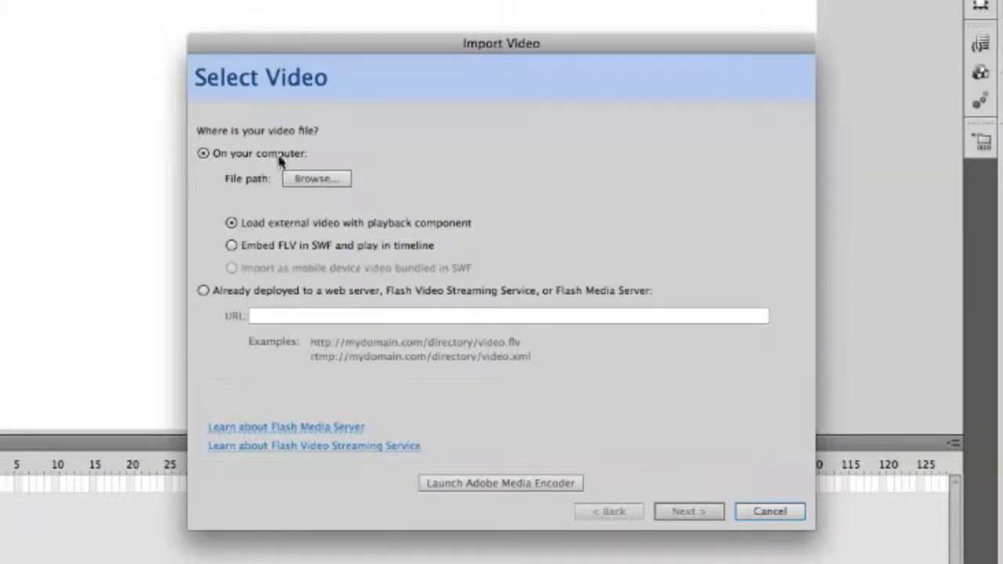
Choose greyhound.flv from the 02W folder inside S12Anima02 as the video to import.
click(314, 180)
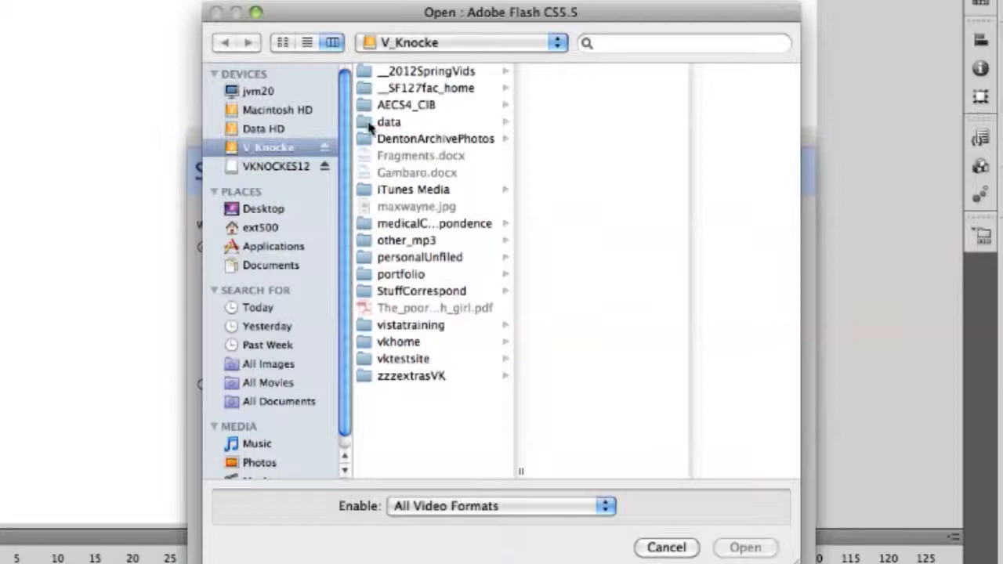
click(368, 124)
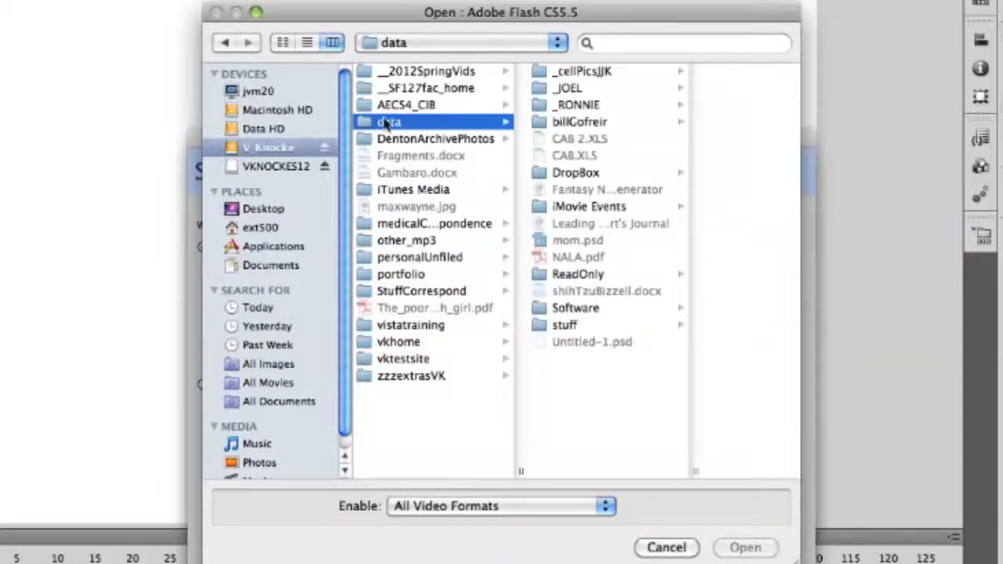
click(552, 107)
click(698, 291)
click(712, 137)
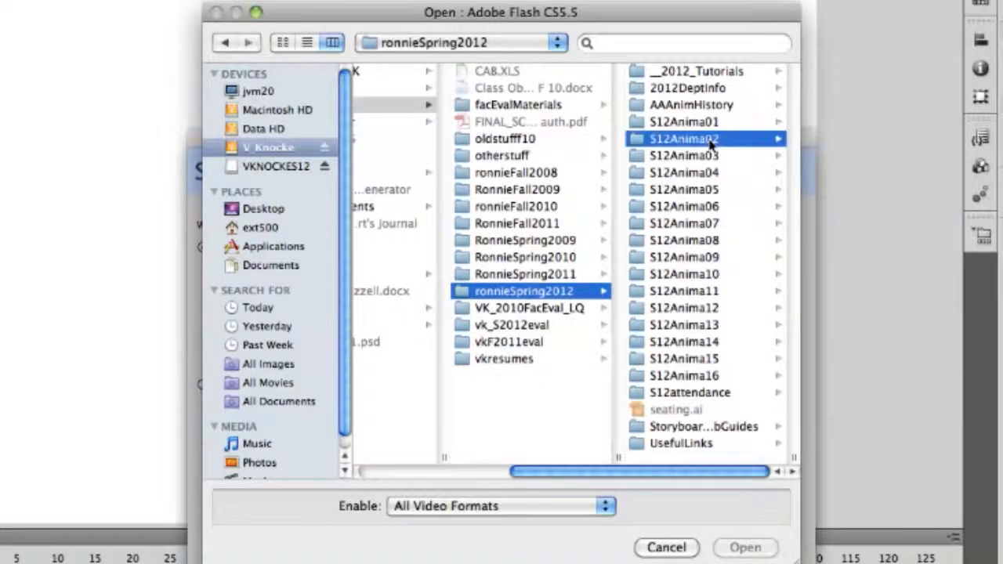
click(641, 89)
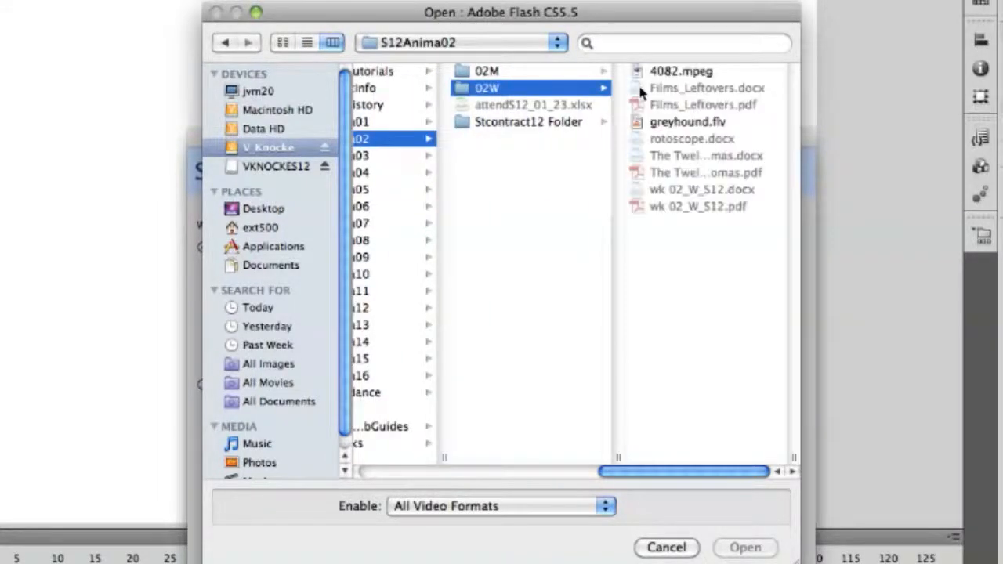
click(650, 122)
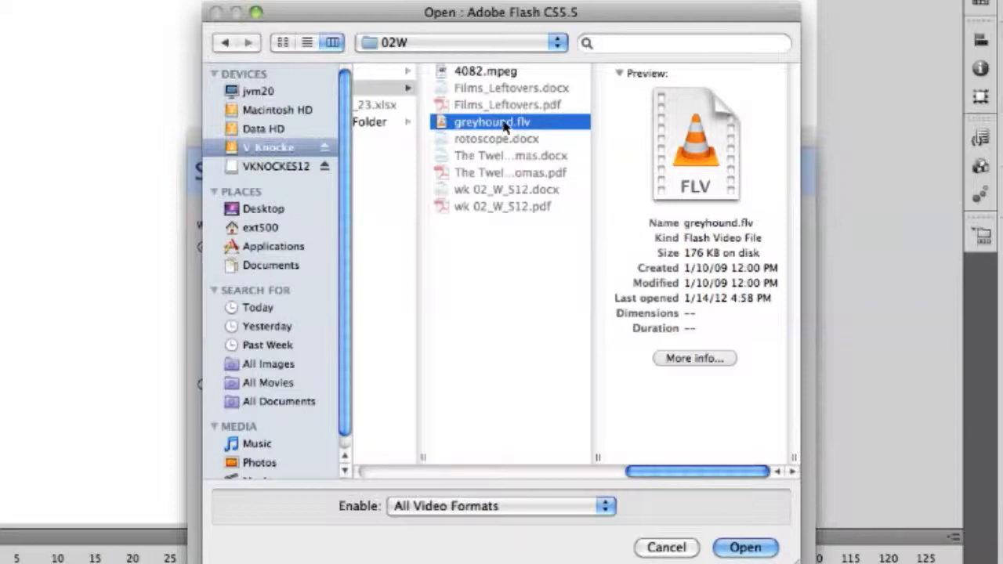
click(765, 552)
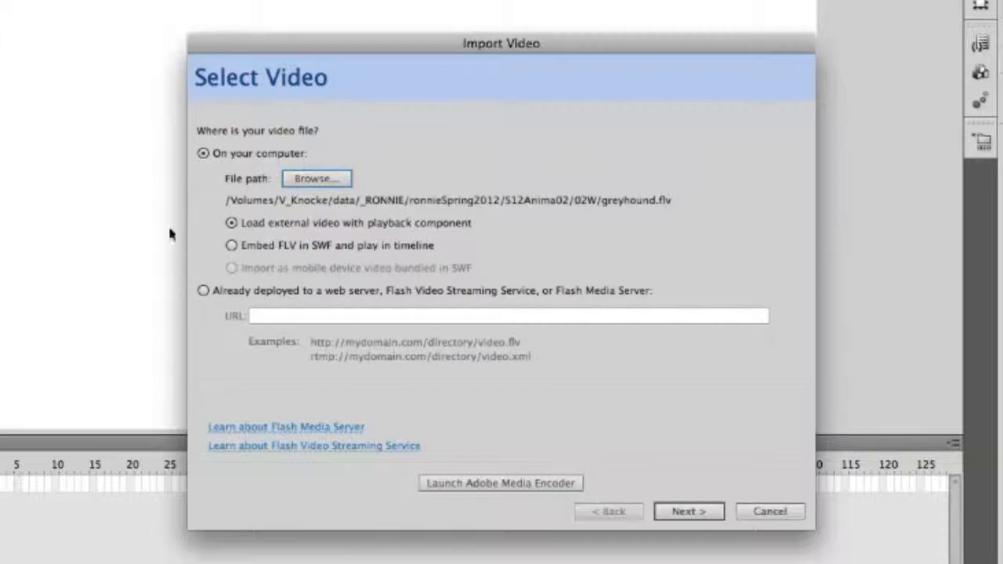
Import the clip embedded in the SWF for timeline playback, placed on the stage with the timeline expanded and audio excluded.
click(232, 246)
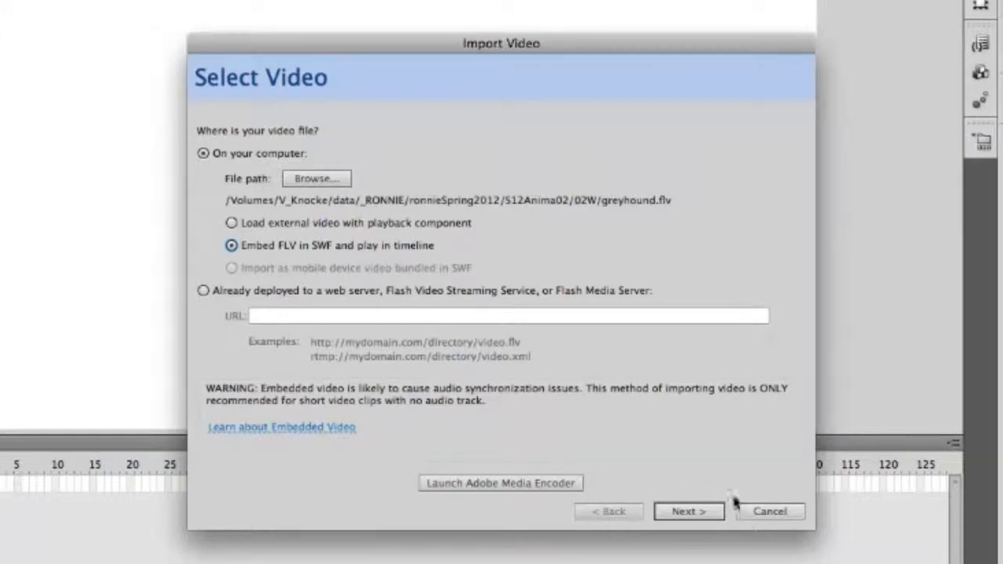
click(686, 514)
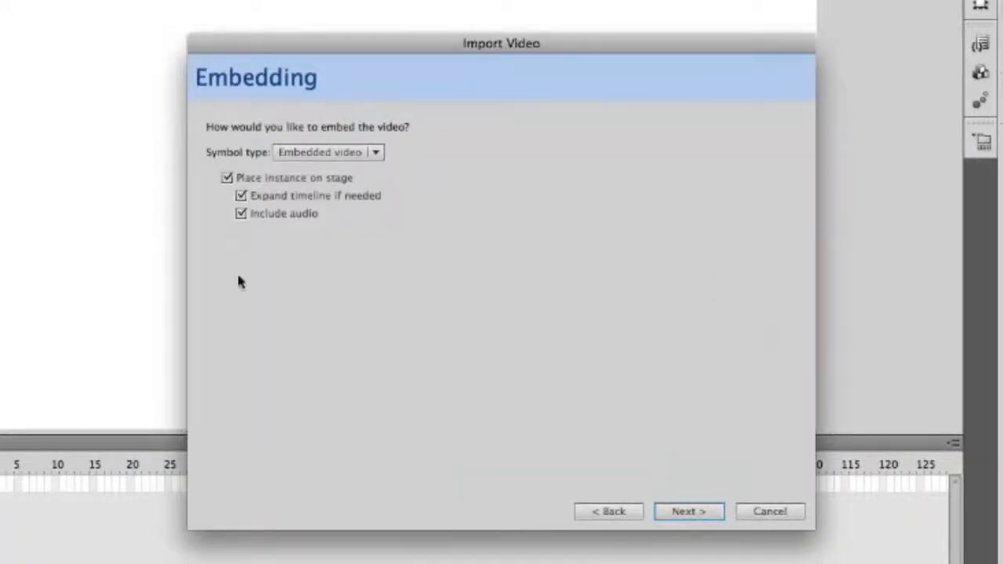
click(241, 215)
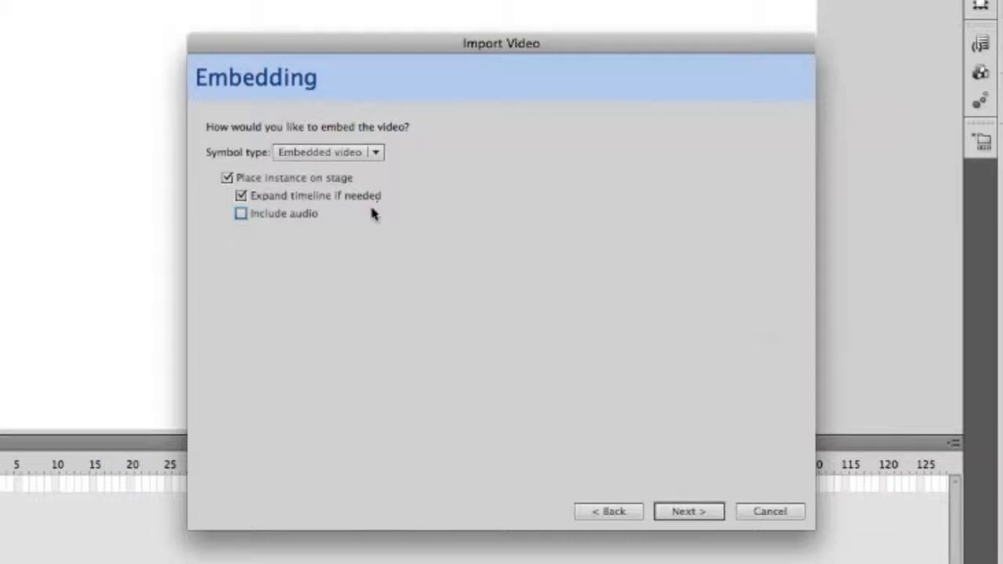
click(680, 511)
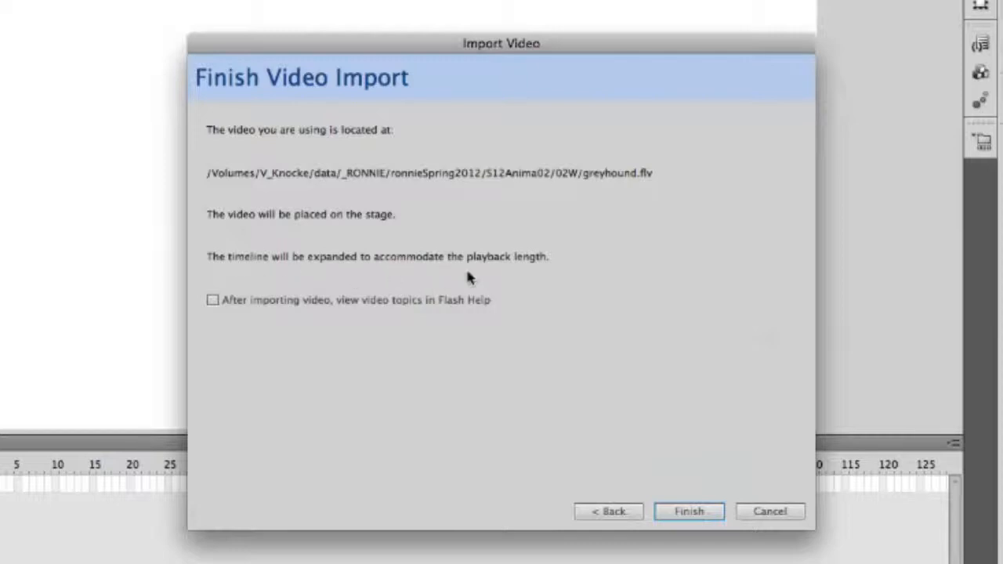
click(690, 512)
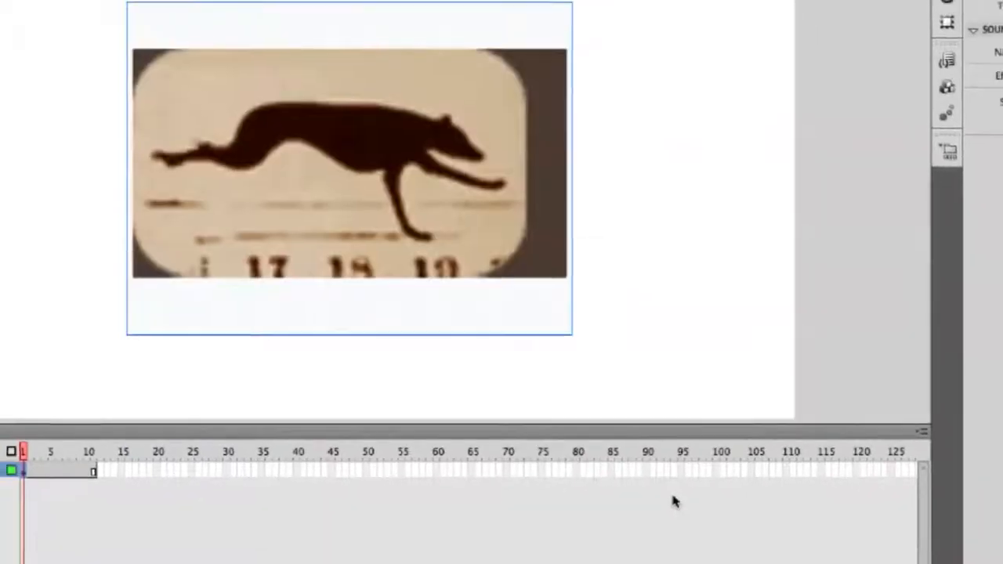
Preview the greyhound video's motion along the timeline, select the video on the stage and save the document.
drag(123, 414, 249, 392)
key(Return)
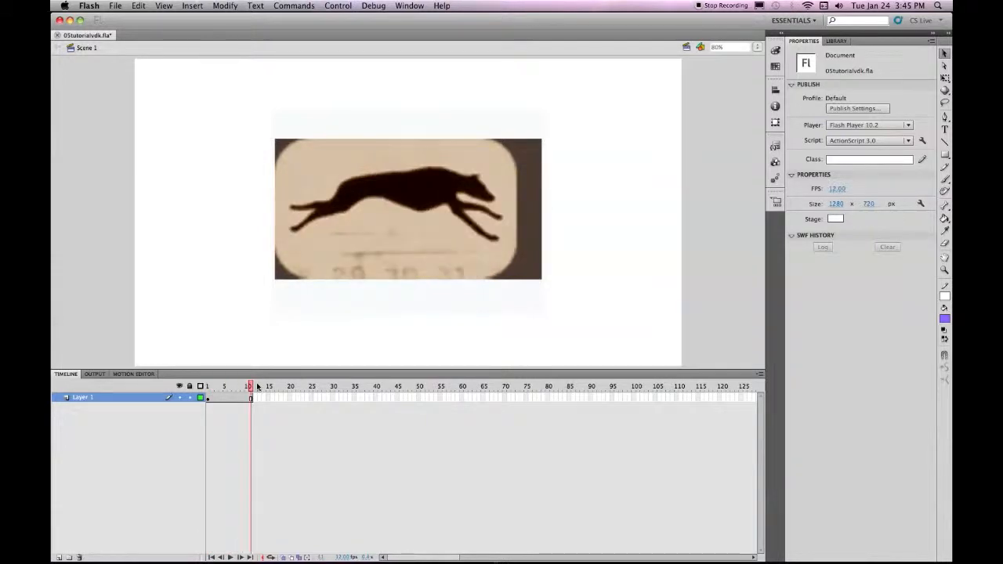
click(375, 207)
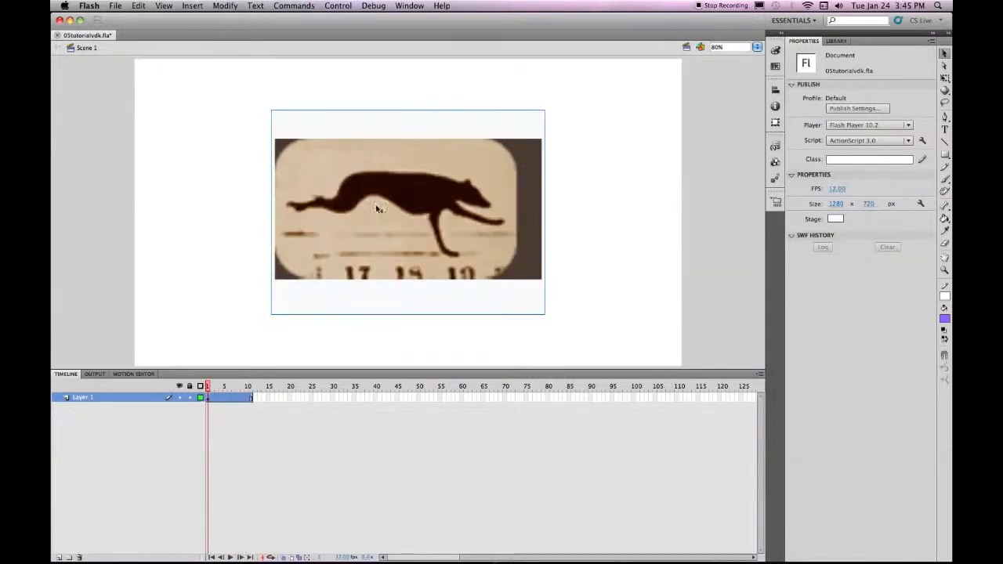
click(115, 5)
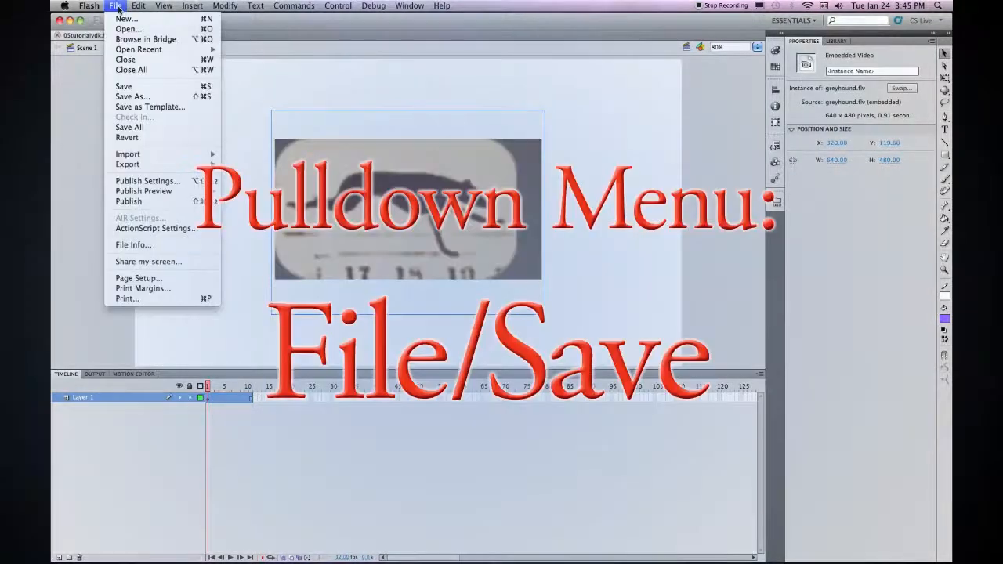
click(125, 86)
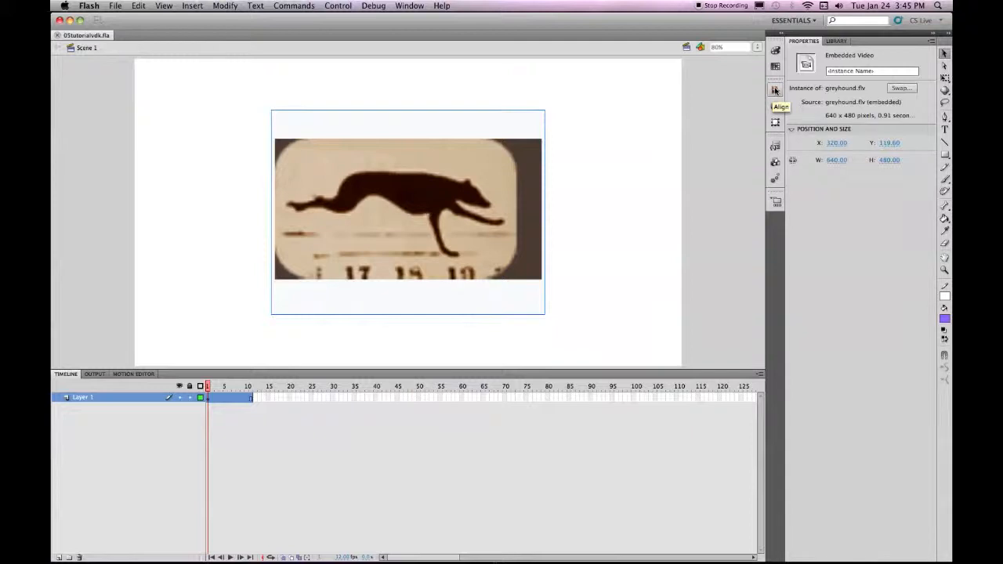
Scale the greyhound video up proportionally until it nearly fills the stage, and save the document.
click(775, 91)
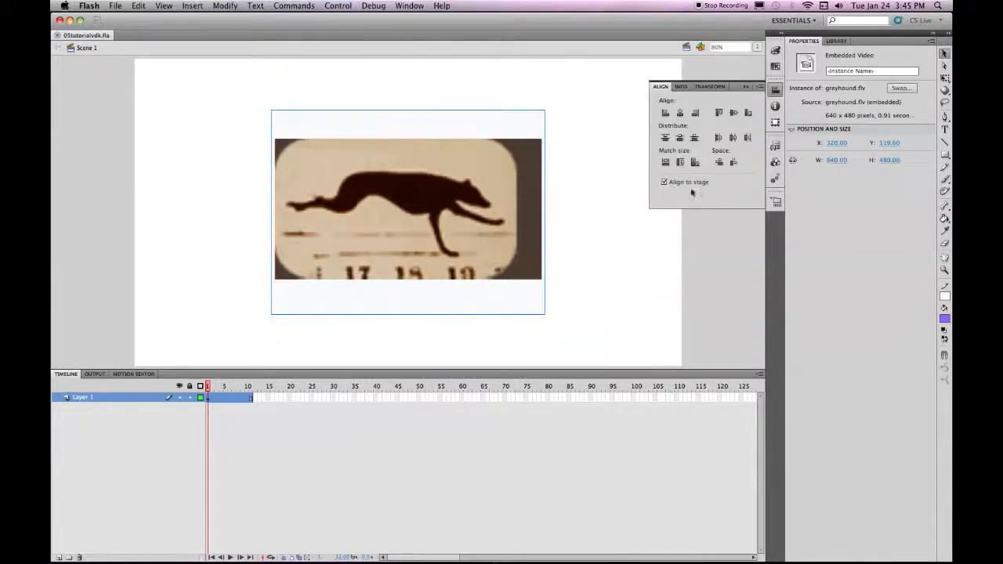
click(664, 183)
click(329, 119)
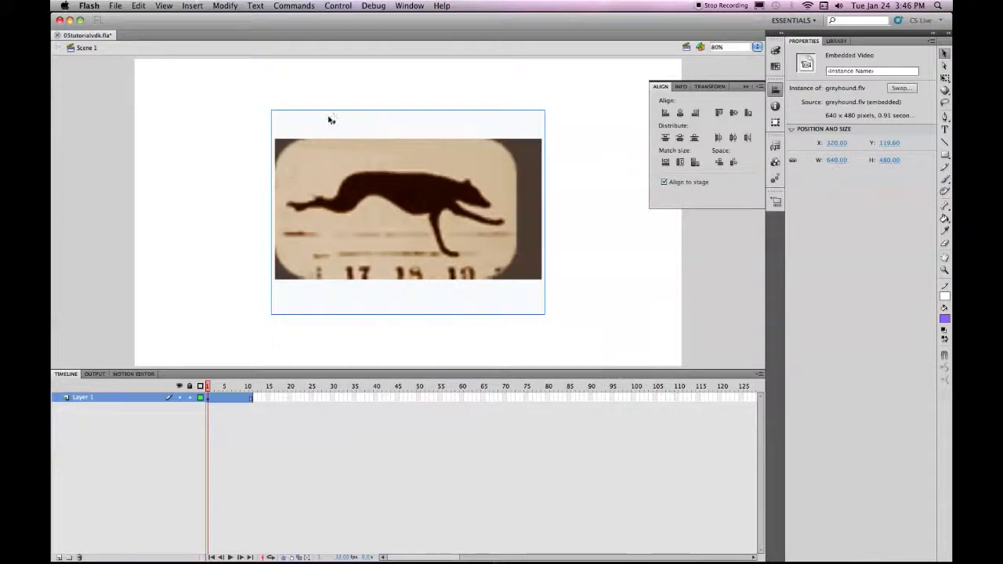
click(710, 87)
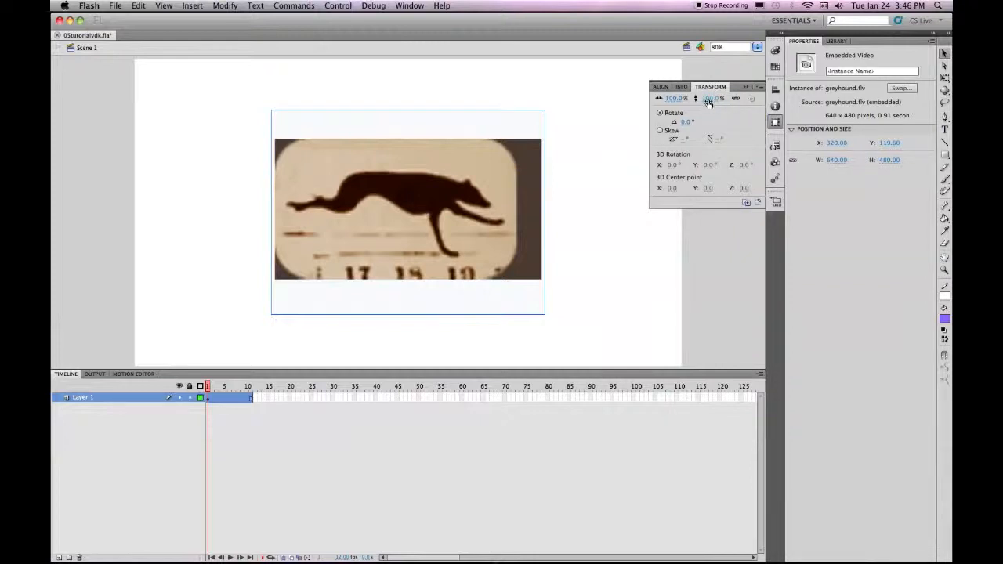
drag(708, 102, 768, 108)
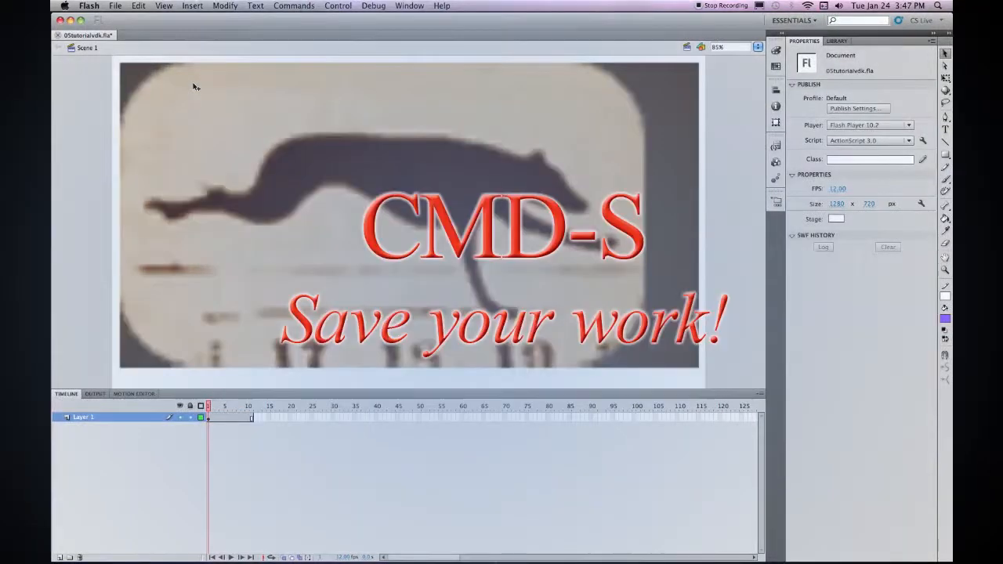
key(super+s)
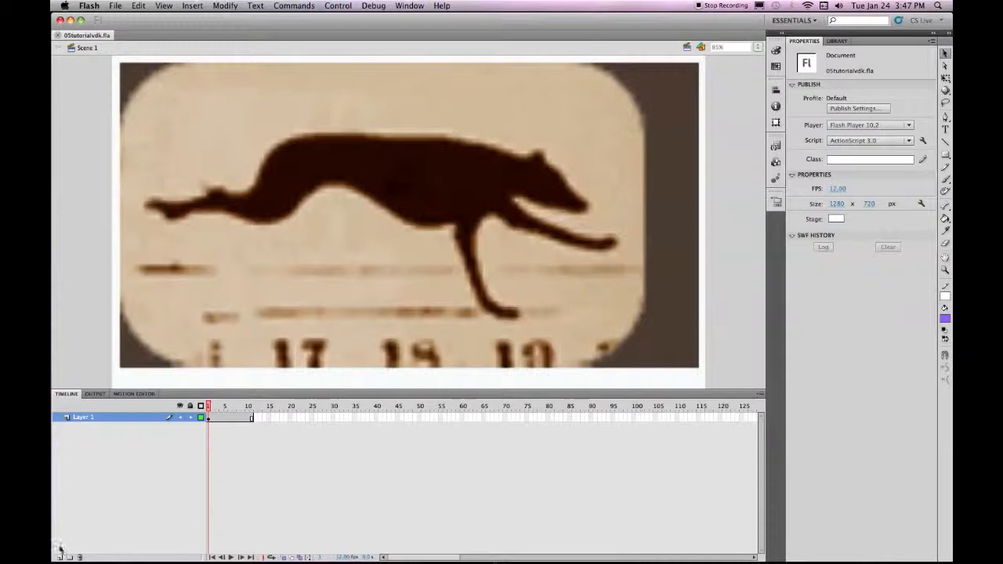
Add a new layer above Layer 1, and make Layer 1 a locked guide layer.
click(99, 418)
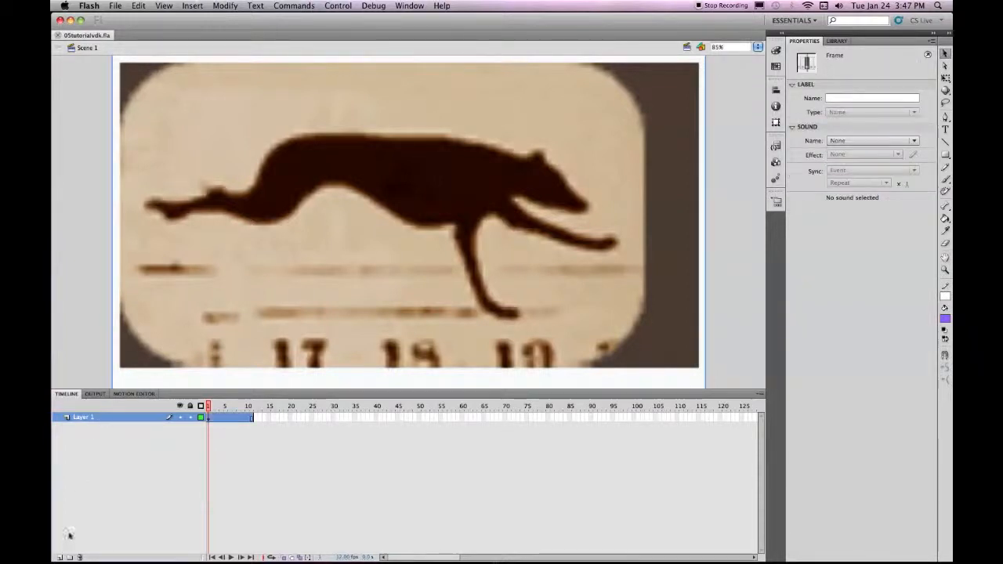
click(59, 556)
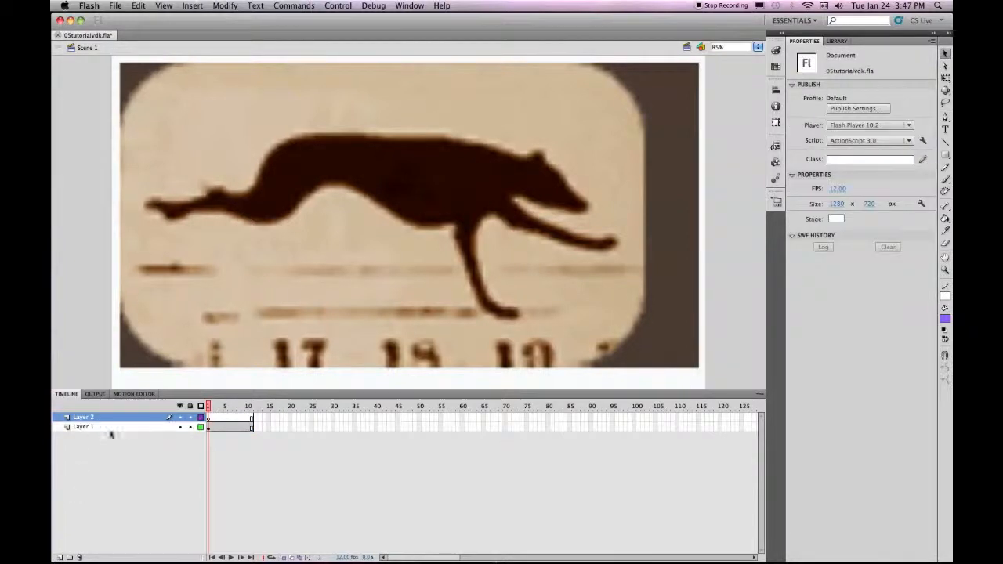
click(86, 428)
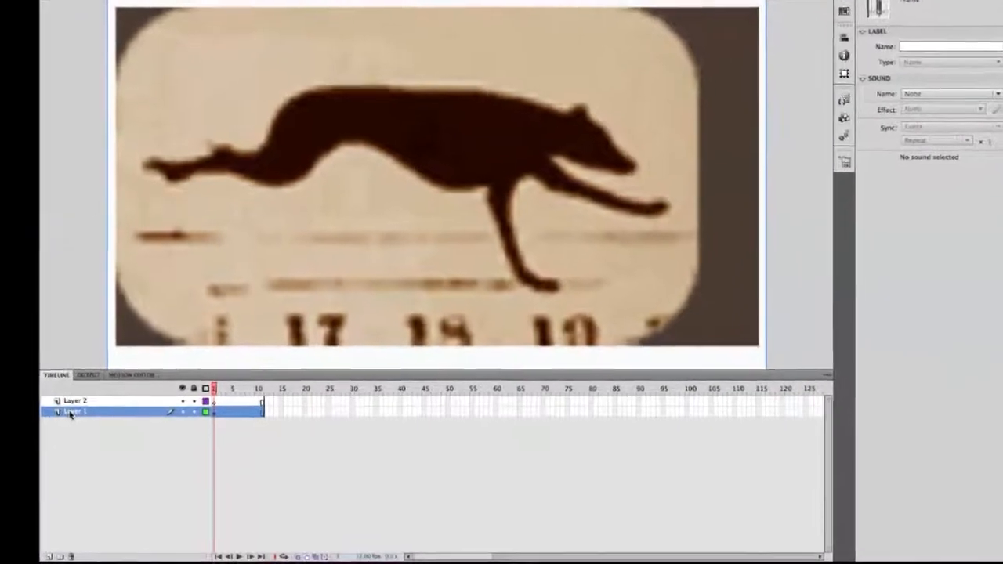
right_click(79, 428)
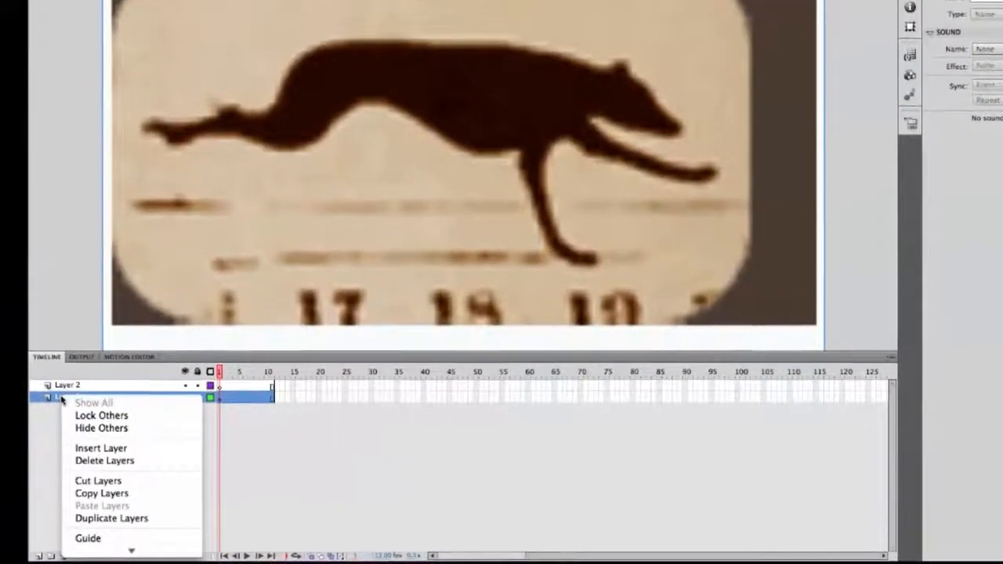
click(86, 533)
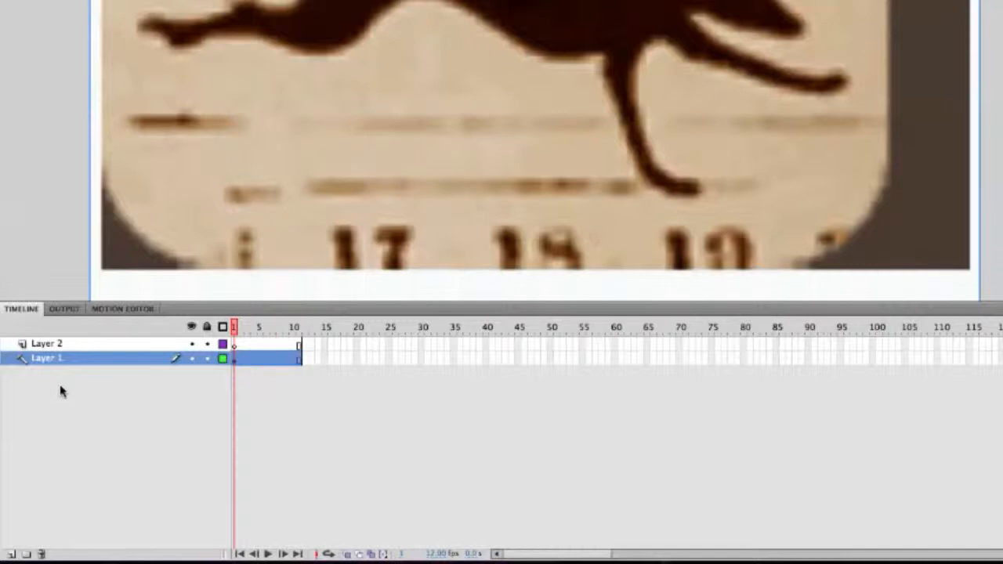
click(208, 358)
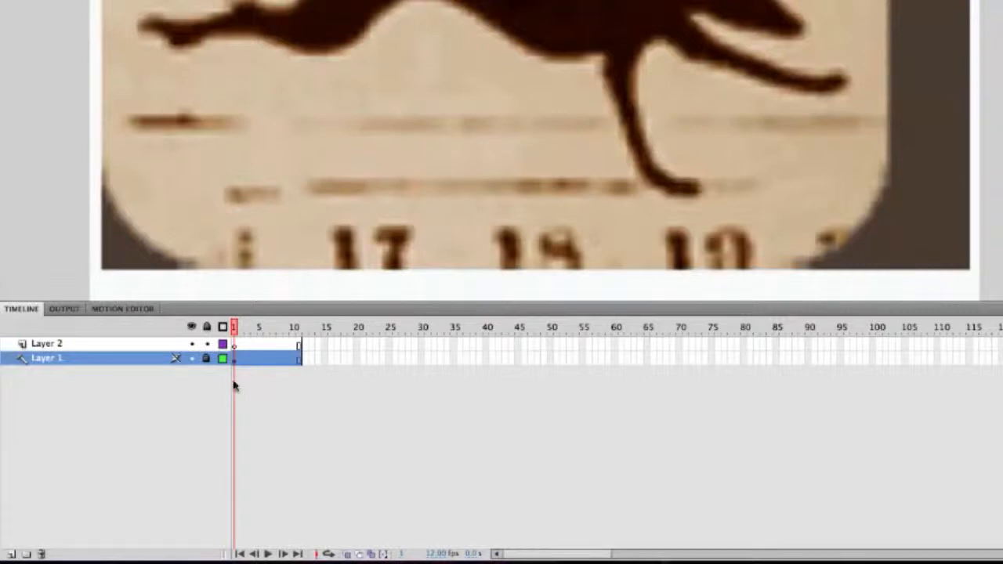
Rename the upper layer, Layer 2, as Greyhound.
double_click(31, 344)
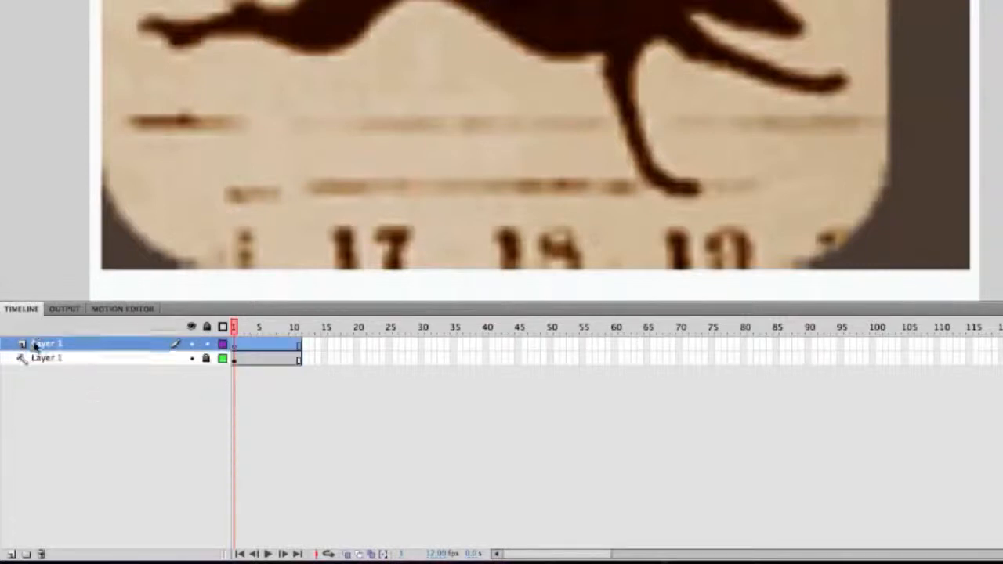
text(Greyhou)
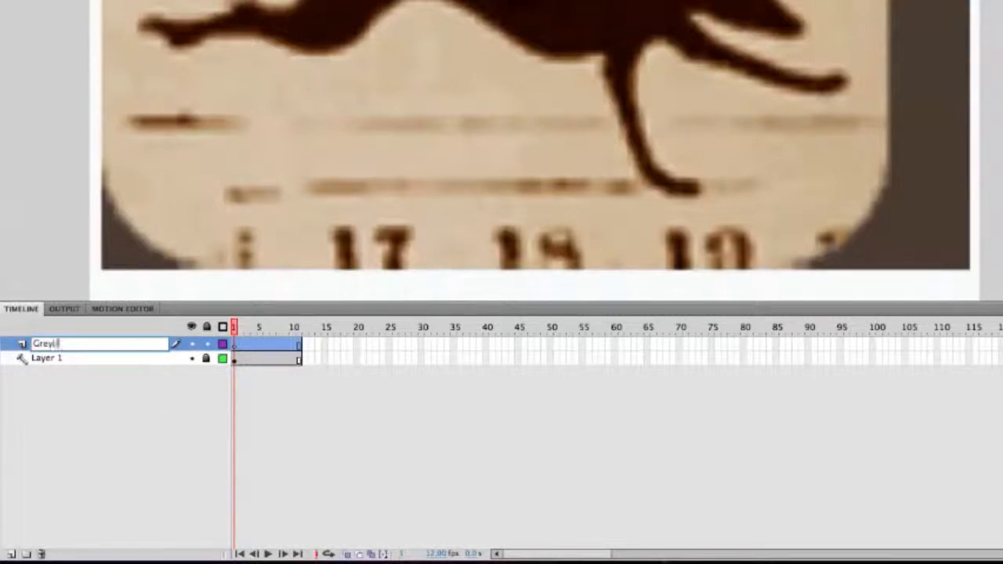
text(nd)
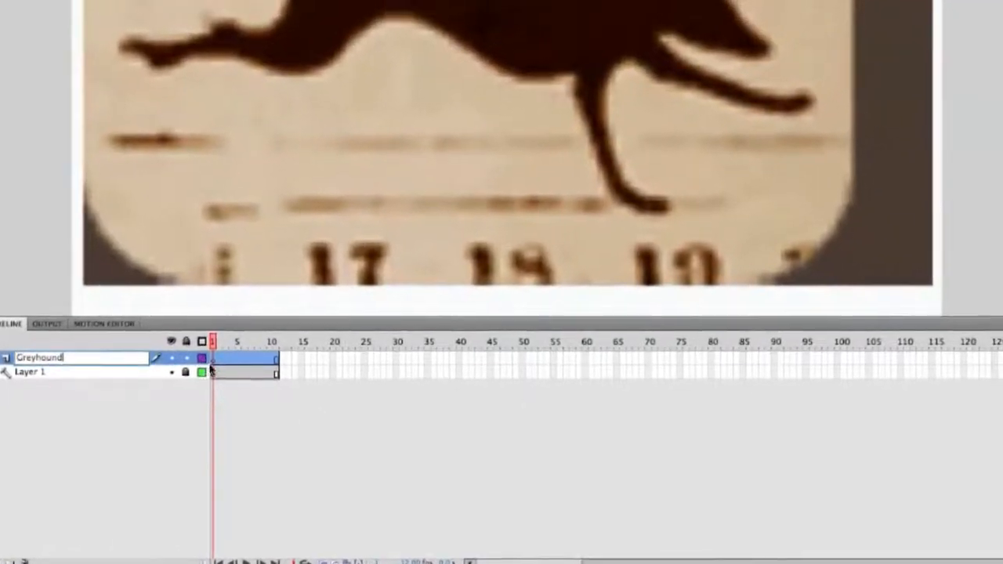
key(Return)
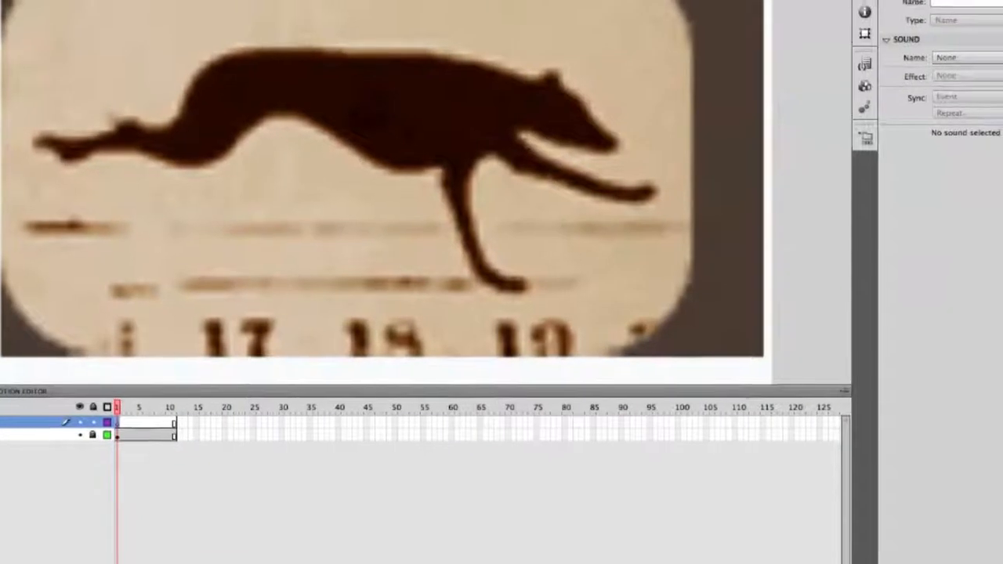
Trace the dog's outline in frame 1 of the Greyhound layer with the Brush tool, using the third-smallest brush size and fill #993300.
click(994, 328)
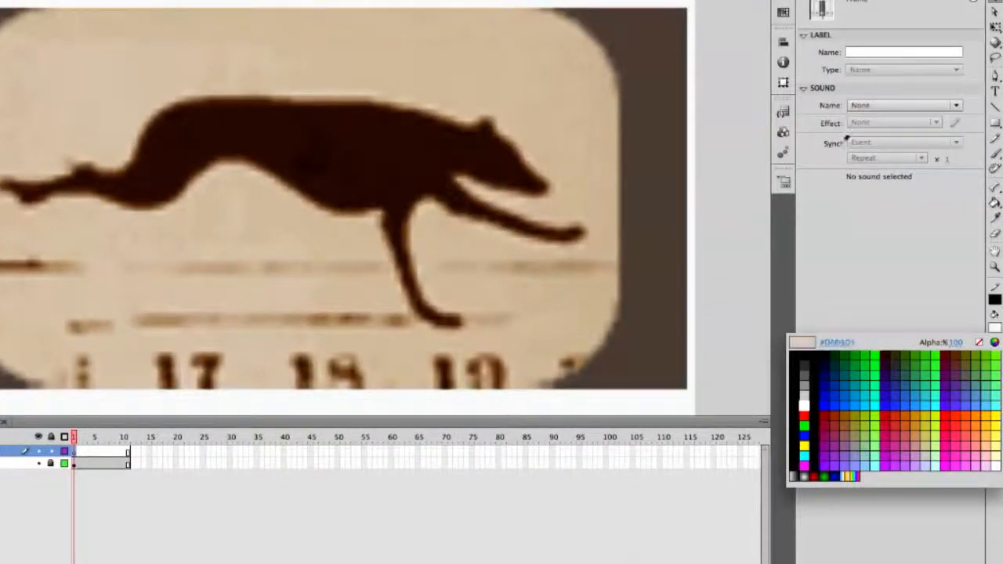
click(994, 156)
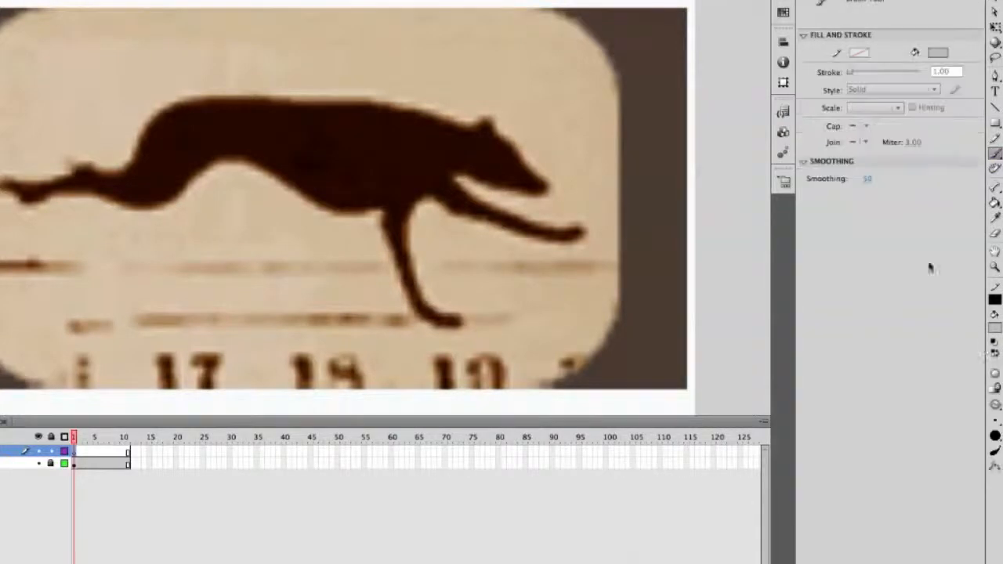
click(996, 421)
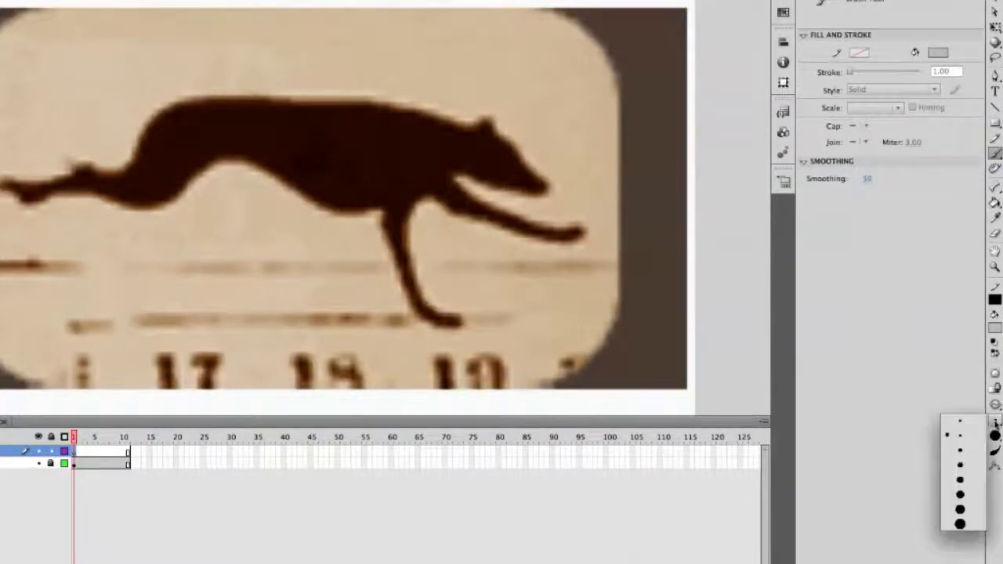
click(966, 448)
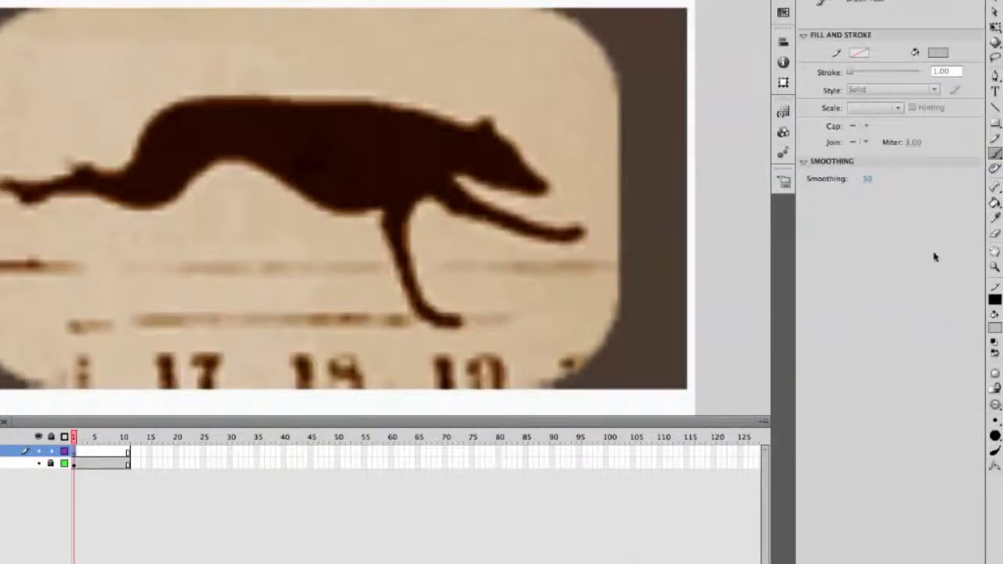
click(993, 331)
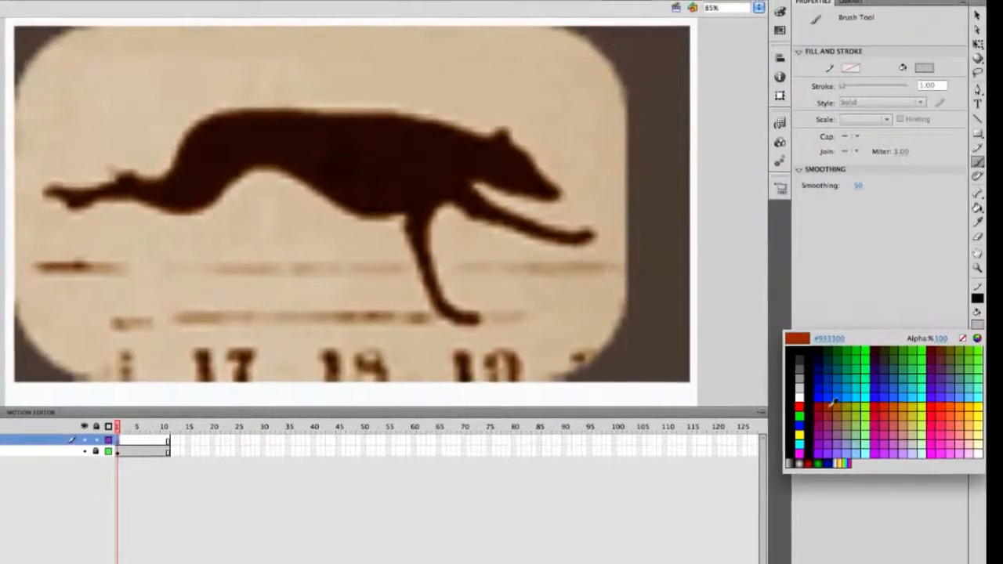
click(832, 405)
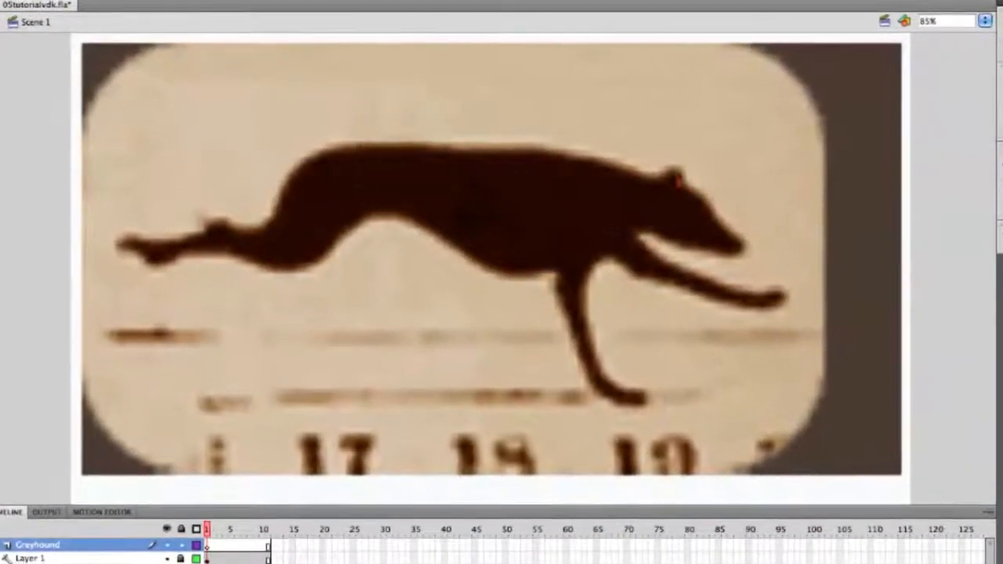
mouse_move(679, 182)
mouse_down()
mouse_move(577, 149)
mouse_move(348, 148)
mouse_move(305, 162)
mouse_move(276, 233)
mouse_move(215, 233)
mouse_move(169, 253)
mouse_move(113, 247)
mouse_move(153, 279)
mouse_move(175, 259)
mouse_move(201, 256)
mouse_move(306, 280)
mouse_move(397, 218)
mouse_move(423, 221)
mouse_move(498, 279)
mouse_move(577, 281)
mouse_move(577, 309)
mouse_move(607, 378)
mouse_move(637, 411)
mouse_move(668, 419)
mouse_move(660, 406)
mouse_move(629, 389)
mouse_move(667, 422)
mouse_move(619, 359)
mouse_move(611, 318)
mouse_move(621, 254)
mouse_move(658, 267)
mouse_move(683, 291)
mouse_move(807, 320)
mouse_move(823, 312)
mouse_move(673, 258)
mouse_move(664, 244)
mouse_move(774, 255)
mouse_move(707, 182)
mouse_up()
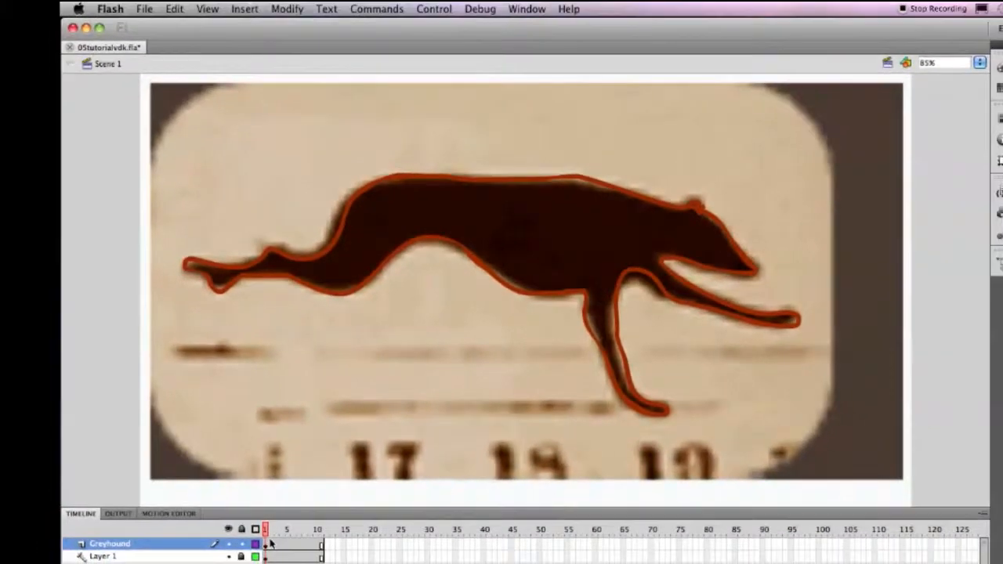
Insert a blank keyframe at frame 2 of the Greyhound layer and brush the dog's full outline over the video.
click(270, 543)
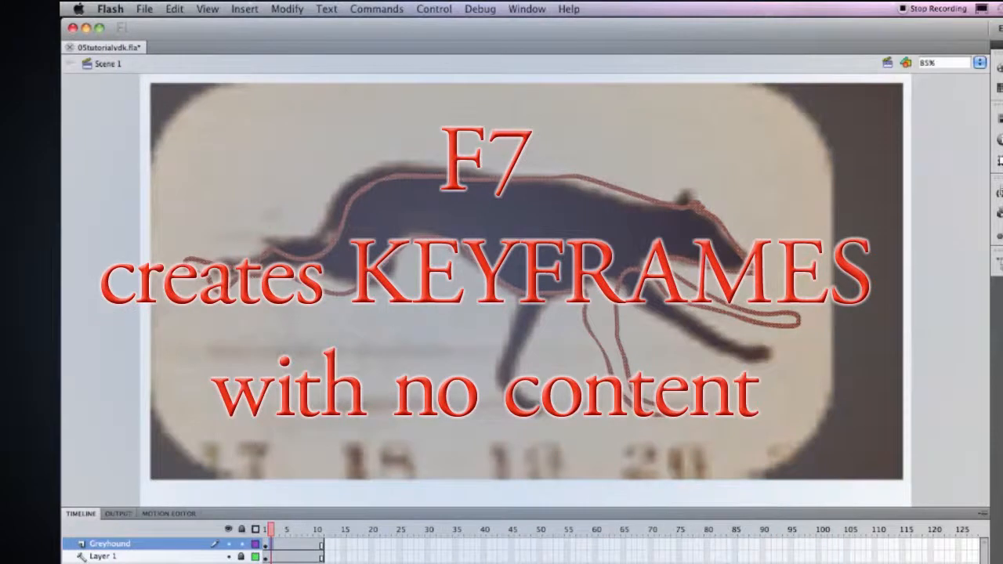
key(F7)
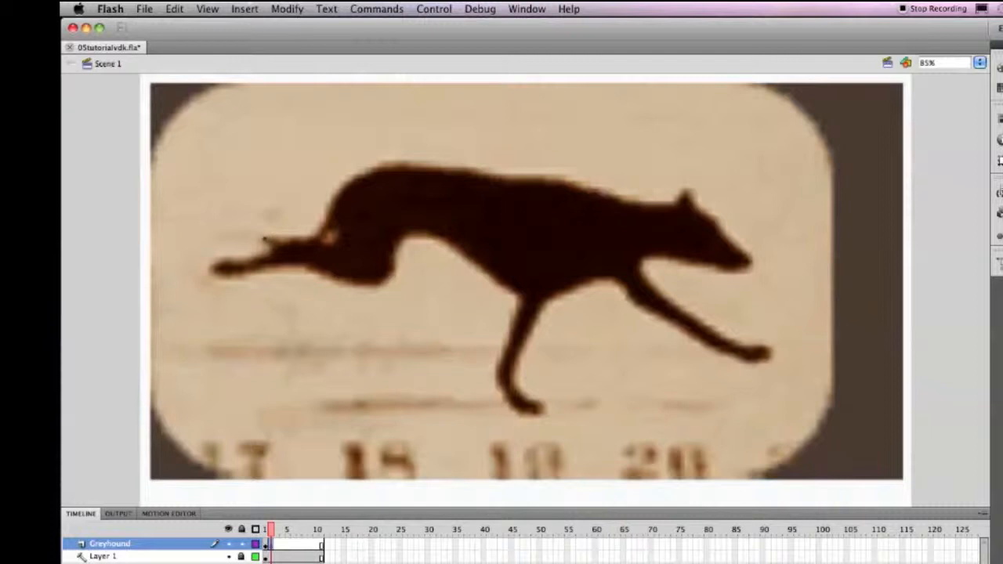
drag(312, 236, 328, 210)
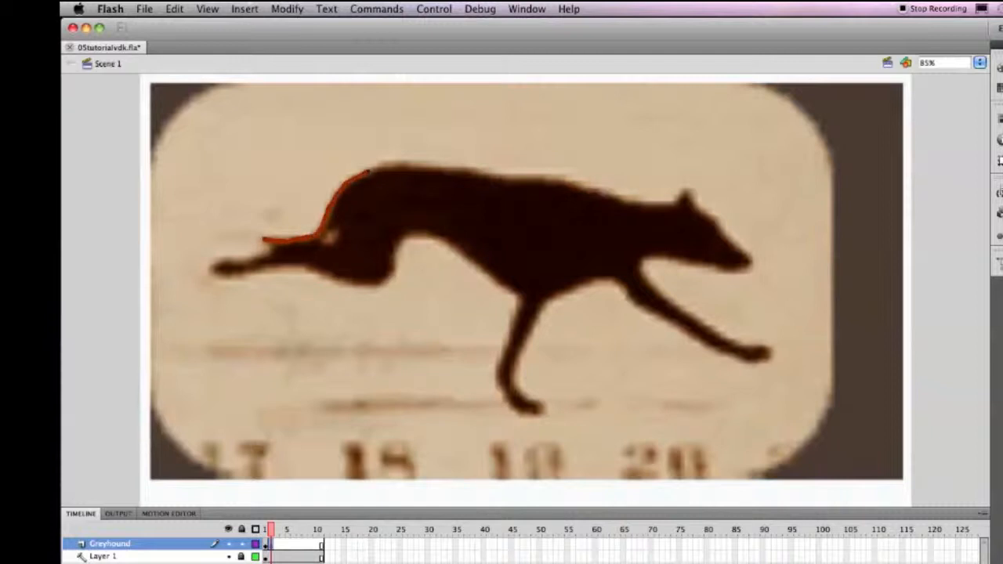
drag(449, 168, 631, 199)
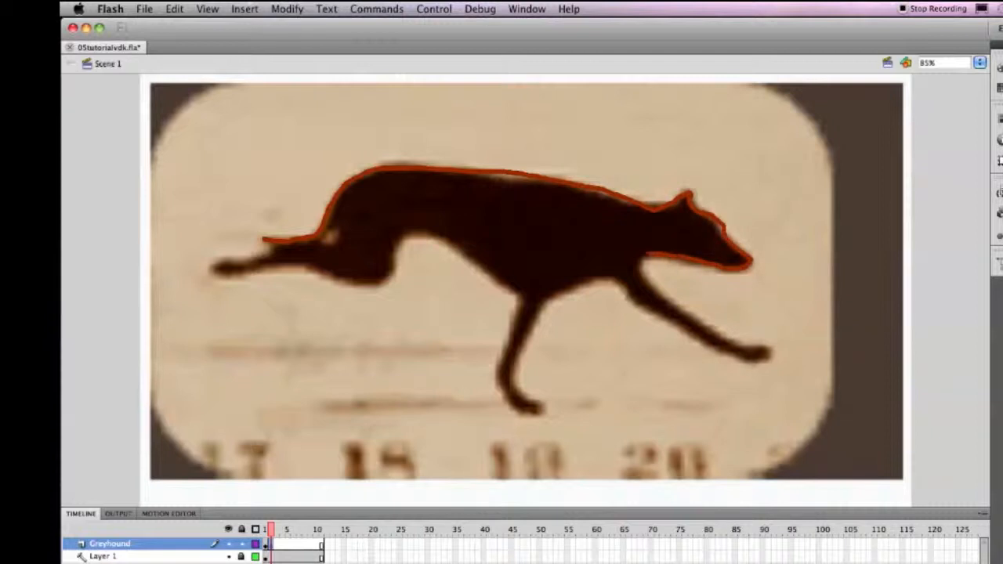
mouse_move(652, 286)
mouse_down()
mouse_move(694, 323)
mouse_move(749, 347)
mouse_up()
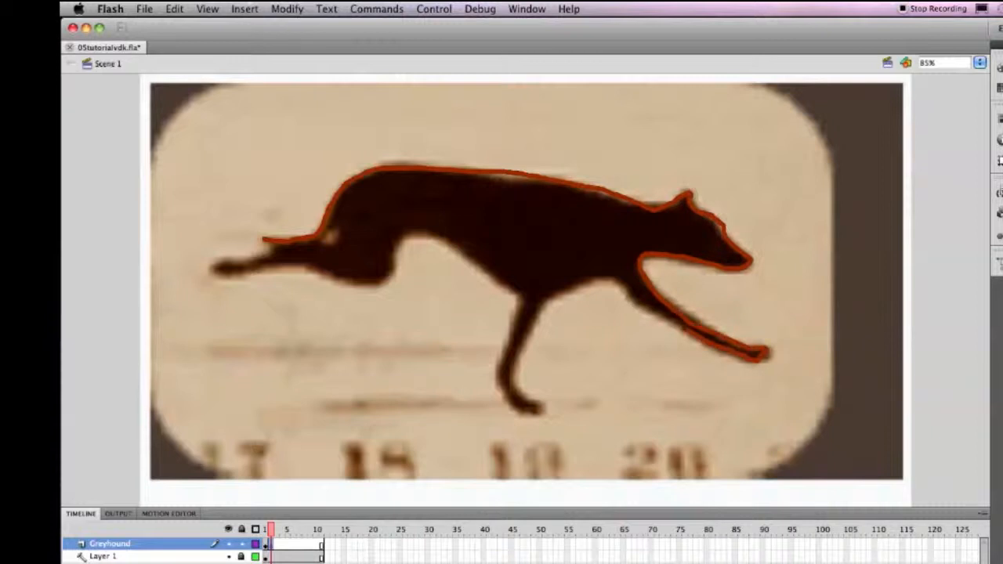
mouse_move(657, 317)
mouse_down()
mouse_move(617, 281)
mouse_move(553, 293)
mouse_up()
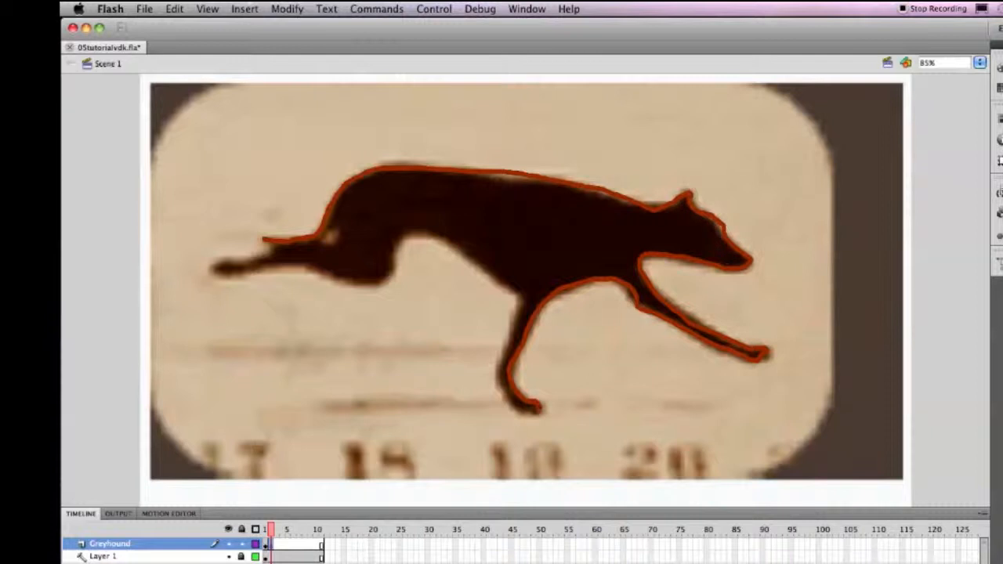
drag(516, 409, 499, 390)
mouse_move(505, 351)
mouse_down()
mouse_move(512, 286)
mouse_move(464, 261)
mouse_move(436, 225)
mouse_move(409, 233)
mouse_move(390, 269)
mouse_move(362, 285)
mouse_move(293, 271)
mouse_move(225, 282)
mouse_move(210, 271)
mouse_move(271, 244)
mouse_up()
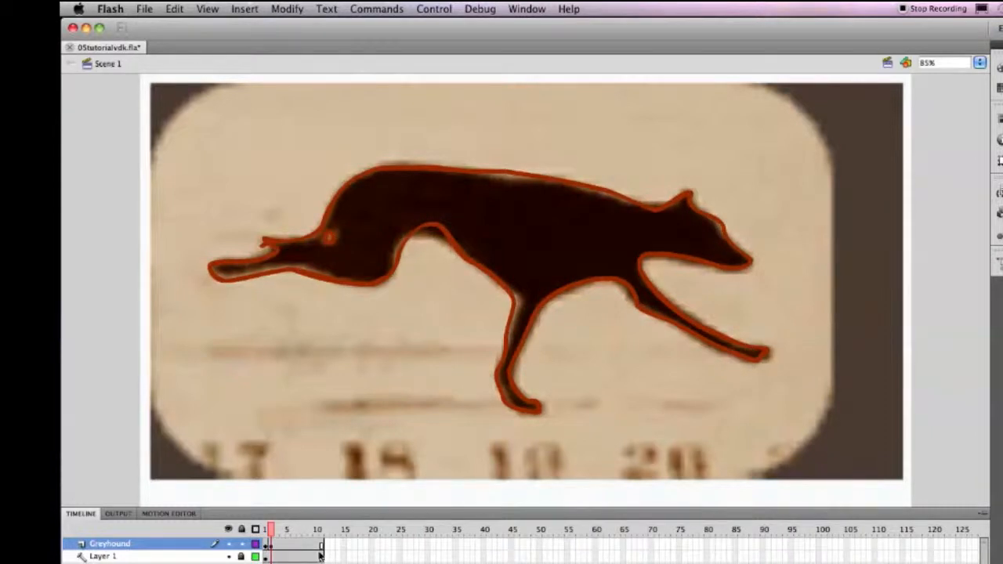
Insert a blank keyframe at frame 3 of the Greyhound layer and trace the dog's outline, including its tail and the small gap near the hind leg.
click(277, 544)
key(F7)
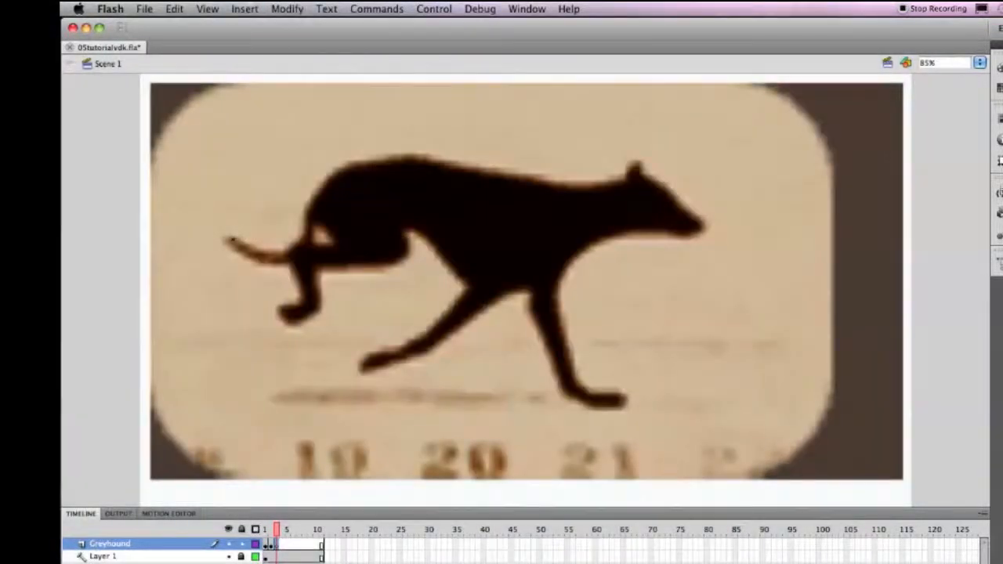
mouse_move(225, 237)
mouse_down()
mouse_move(287, 247)
mouse_move(325, 183)
mouse_move(390, 153)
mouse_move(594, 184)
mouse_move(635, 165)
mouse_move(701, 225)
mouse_move(694, 237)
mouse_move(591, 251)
mouse_move(560, 286)
mouse_move(558, 330)
mouse_move(580, 383)
mouse_move(621, 397)
mouse_move(568, 388)
mouse_move(533, 291)
mouse_move(542, 323)
mouse_move(519, 284)
mouse_move(403, 361)
mouse_move(366, 369)
mouse_move(455, 298)
mouse_move(464, 271)
mouse_move(406, 237)
mouse_move(400, 263)
mouse_move(357, 268)
mouse_move(321, 288)
mouse_move(316, 321)
mouse_move(303, 322)
mouse_move(280, 302)
mouse_move(297, 277)
mouse_move(255, 264)
mouse_move(216, 234)
mouse_up()
drag(315, 227, 324, 223)
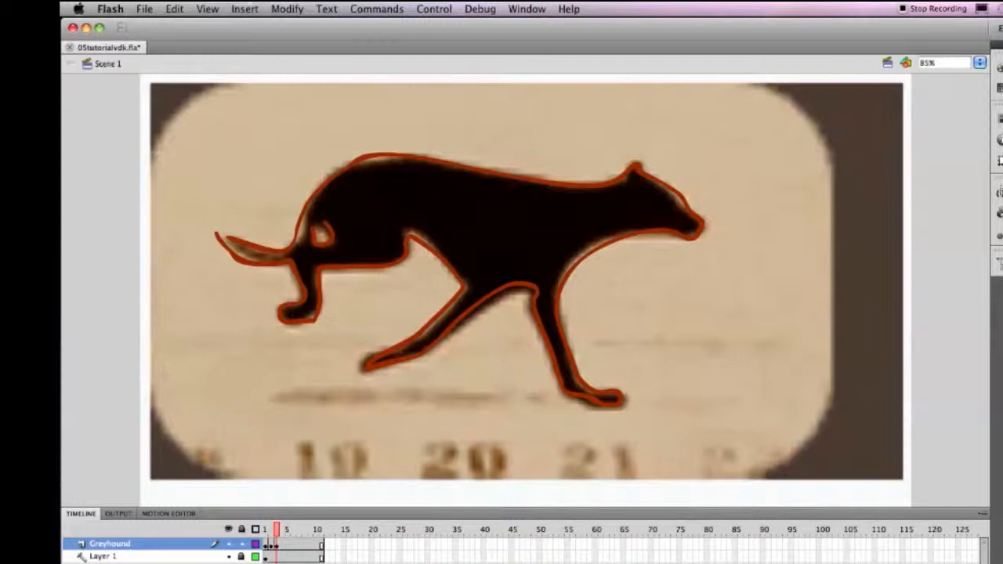
drag(211, 230, 221, 235)
Insert a blank keyframe at frame 4 of the Greyhound layer and trace the dog's outline, starting with the tail.
click(282, 545)
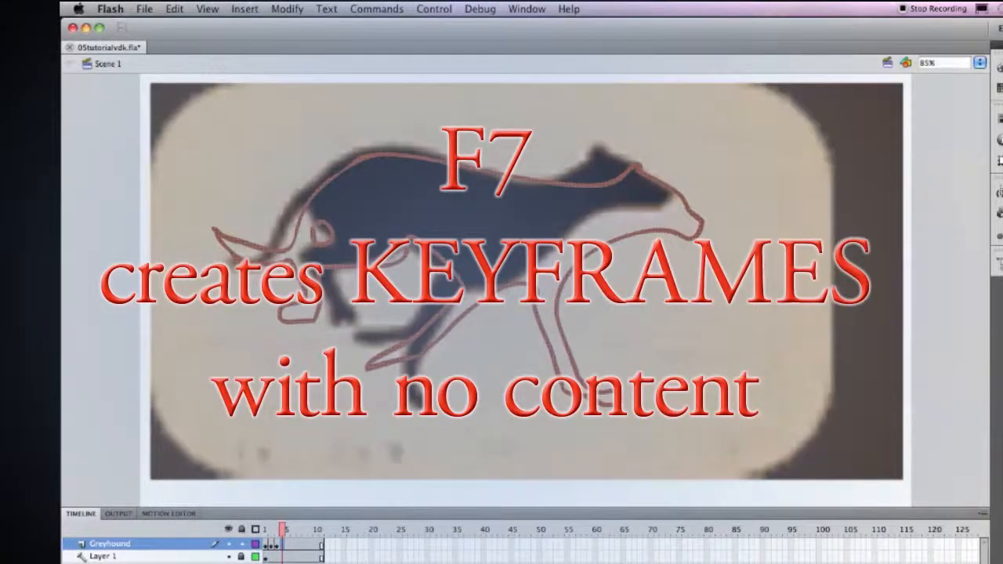
key(F7)
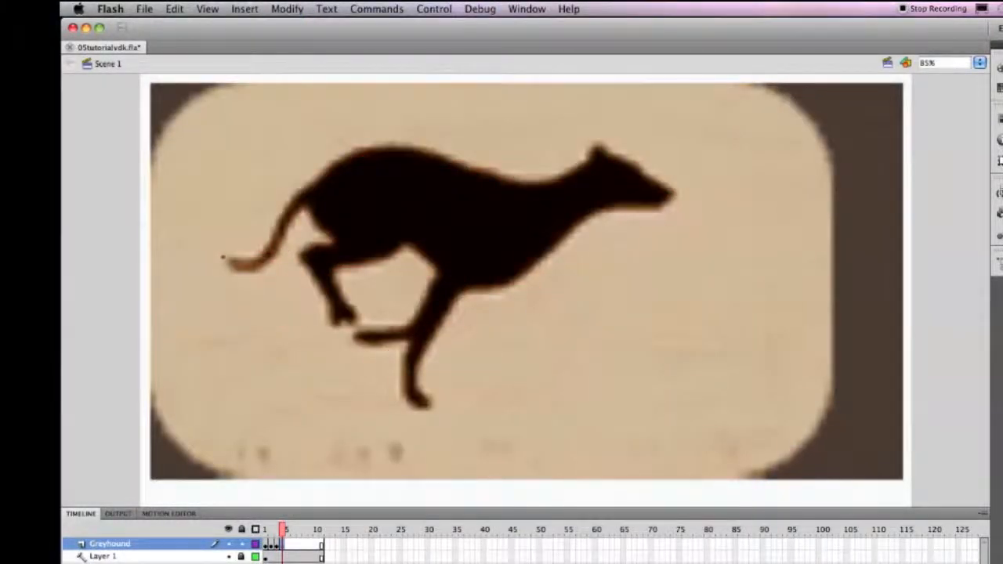
mouse_move(228, 262)
mouse_down()
mouse_move(261, 253)
mouse_move(301, 192)
mouse_up()
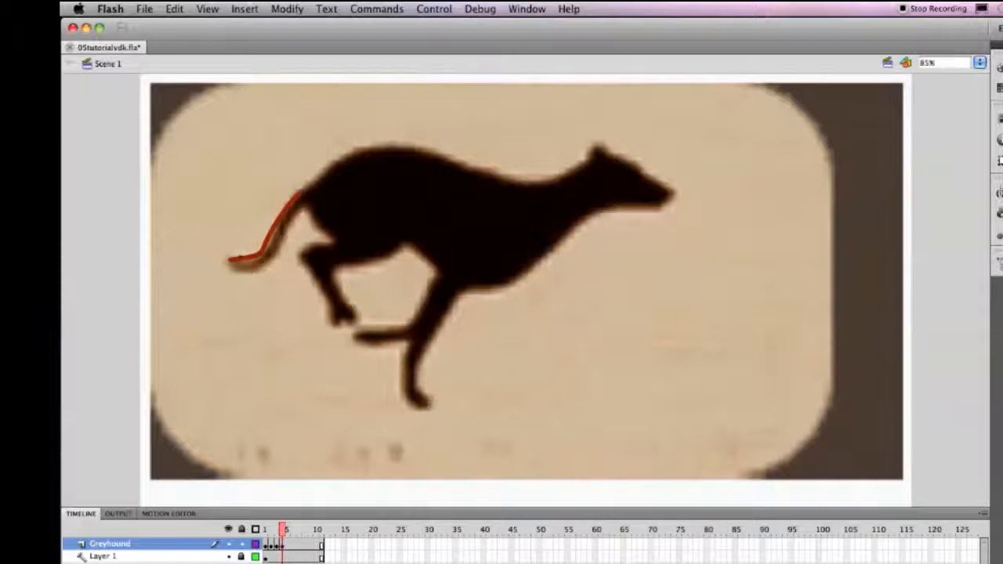
mouse_move(228, 262)
mouse_down()
mouse_move(251, 267)
mouse_move(269, 256)
mouse_move(289, 216)
mouse_move(320, 224)
mouse_move(335, 245)
mouse_move(305, 265)
mouse_move(343, 323)
mouse_move(354, 305)
mouse_move(337, 271)
mouse_move(406, 238)
mouse_move(435, 282)
mouse_move(423, 311)
mouse_move(406, 324)
mouse_move(354, 330)
mouse_move(357, 341)
mouse_move(412, 342)
mouse_move(404, 388)
mouse_move(409, 404)
mouse_move(423, 407)
mouse_move(424, 351)
mouse_move(456, 293)
mouse_move(505, 285)
mouse_move(587, 209)
mouse_move(658, 209)
mouse_move(670, 196)
mouse_move(624, 157)
mouse_move(589, 146)
mouse_move(556, 181)
mouse_move(520, 183)
mouse_move(372, 144)
mouse_move(298, 193)
mouse_up()
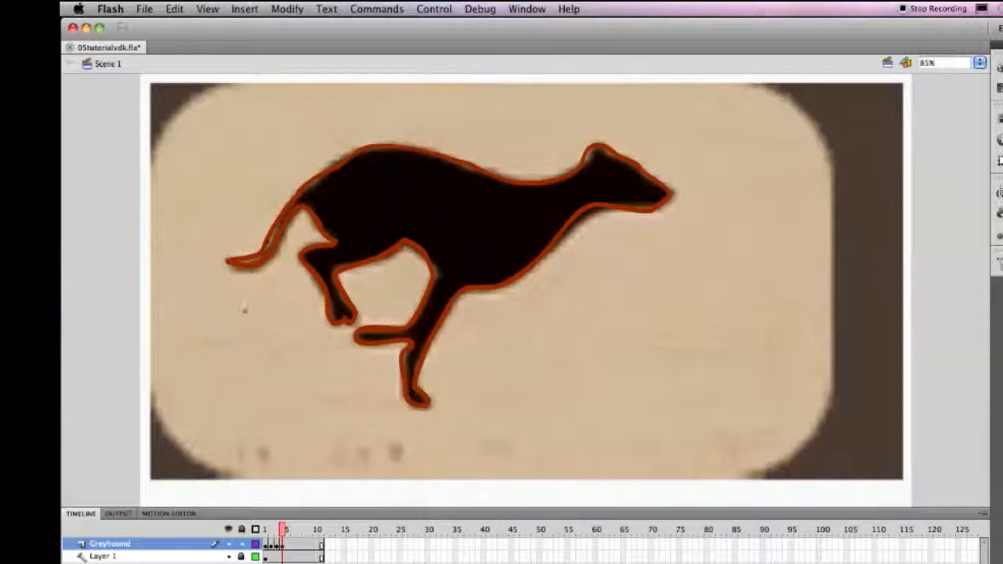
Insert a blank keyframe at frame 5 of the Greyhound layer and trace the dog's outline, including the two small gaps between its legs.
click(288, 546)
key(F7)
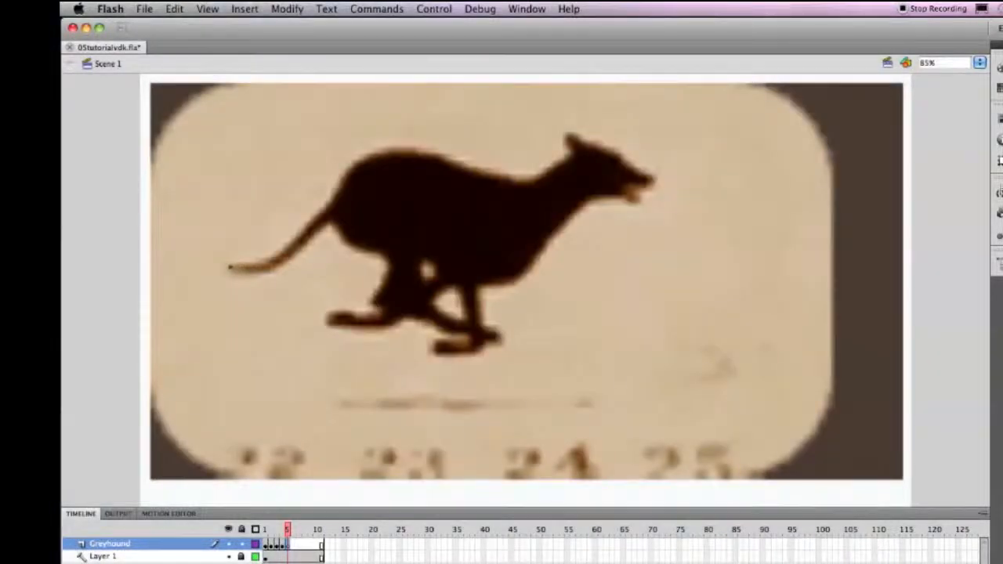
mouse_move(230, 267)
mouse_down()
mouse_move(274, 261)
mouse_move(332, 202)
mouse_up()
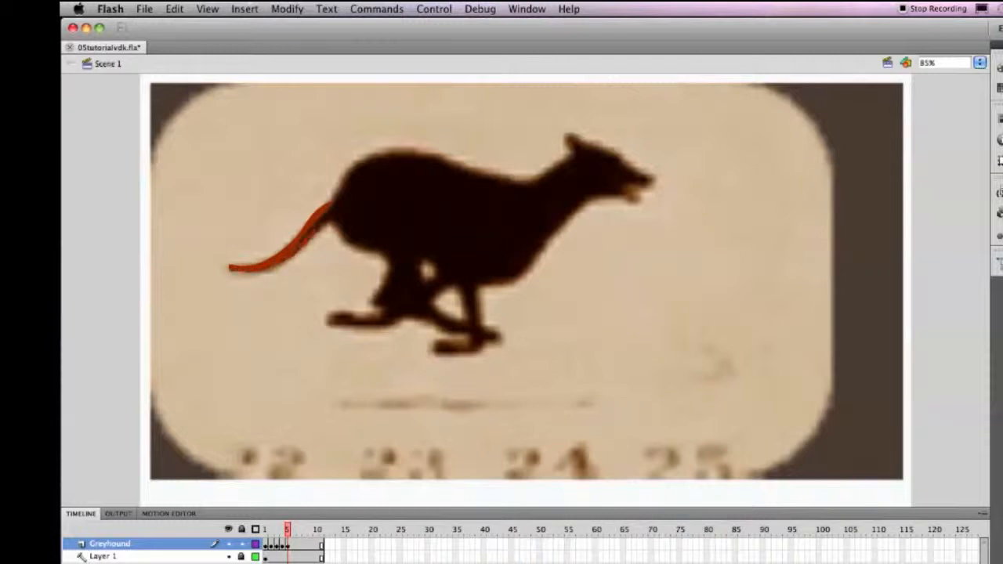
mouse_move(332, 225)
mouse_down()
mouse_move(381, 256)
mouse_move(384, 299)
mouse_up()
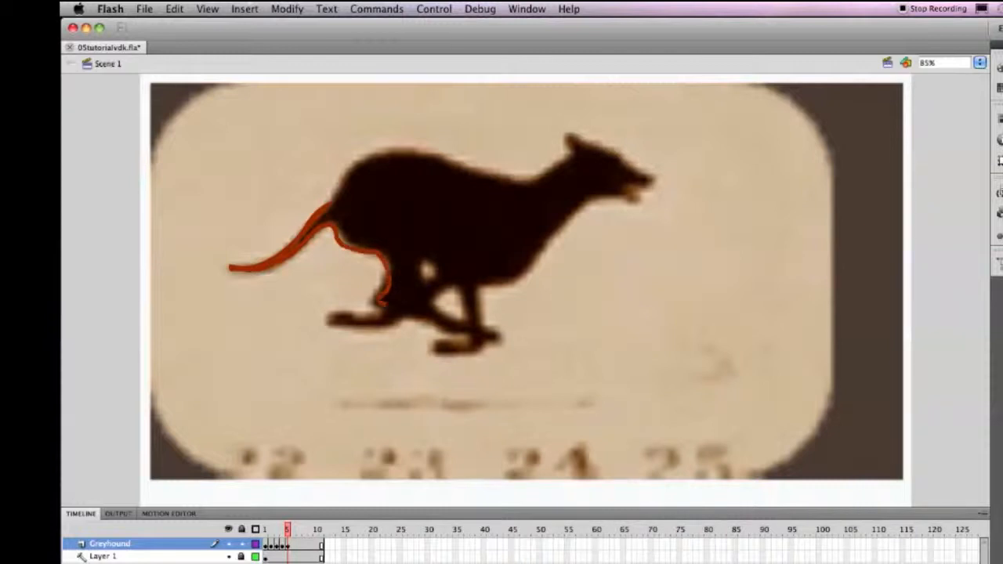
mouse_move(432, 262)
mouse_down()
mouse_move(420, 265)
mouse_move(428, 286)
mouse_move(436, 271)
mouse_move(426, 261)
mouse_up()
mouse_move(388, 305)
mouse_down()
mouse_move(377, 318)
mouse_move(329, 316)
mouse_move(376, 329)
mouse_move(412, 317)
mouse_move(462, 333)
mouse_up()
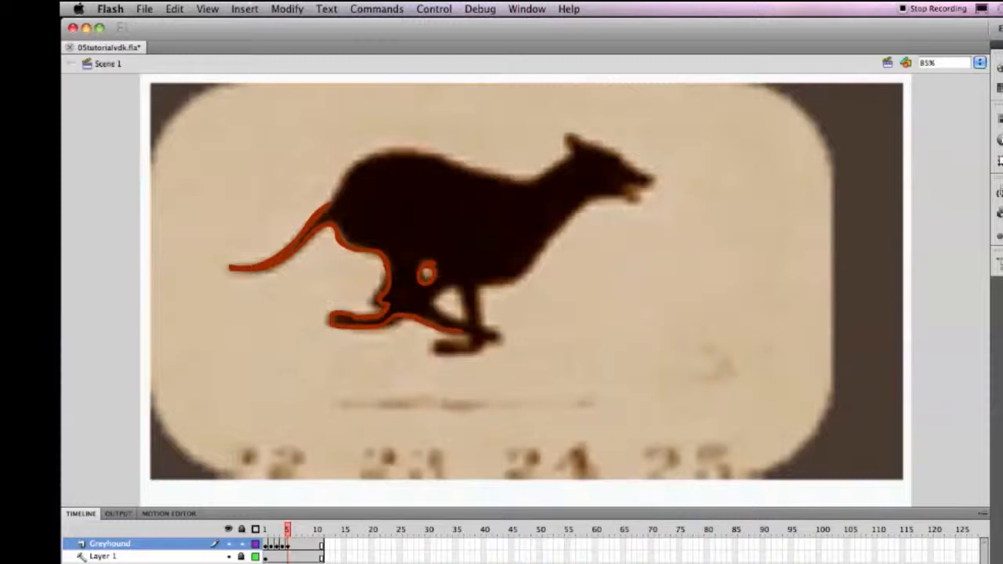
mouse_move(453, 286)
mouse_down()
mouse_move(437, 299)
mouse_move(459, 321)
mouse_move(464, 300)
mouse_up()
mouse_move(468, 333)
mouse_down()
mouse_move(435, 347)
mouse_move(466, 354)
mouse_move(500, 340)
mouse_move(481, 316)
mouse_move(479, 286)
mouse_up()
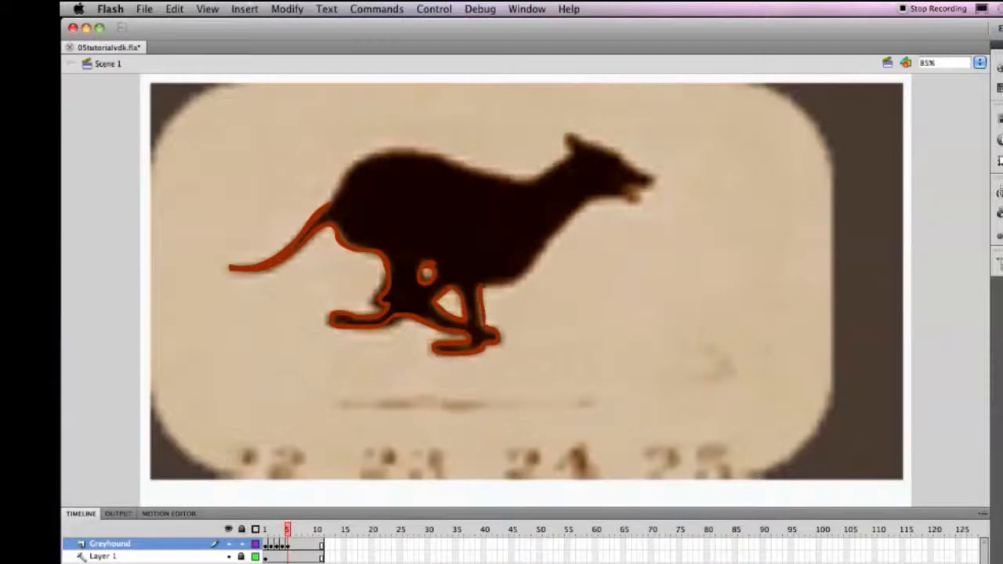
mouse_move(481, 285)
mouse_down()
mouse_move(507, 283)
mouse_move(600, 196)
mouse_move(627, 195)
mouse_up()
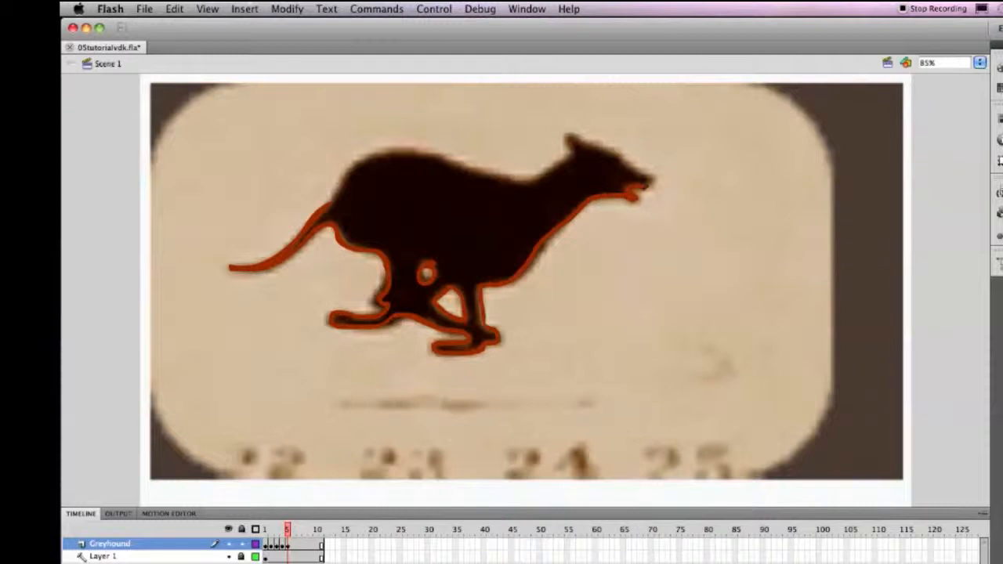
mouse_move(650, 183)
mouse_down()
mouse_move(572, 137)
mouse_move(538, 182)
mouse_move(417, 160)
mouse_up()
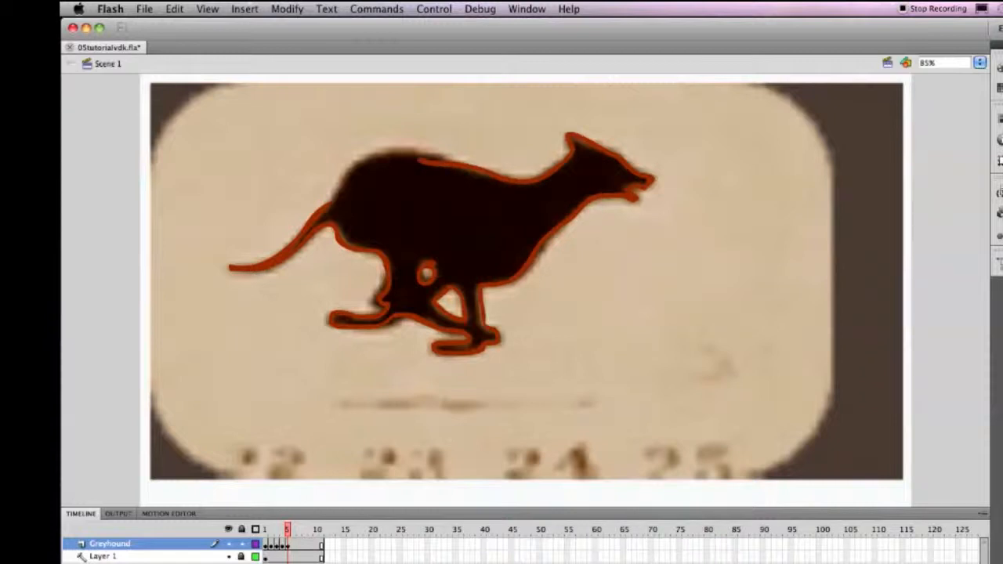
mouse_move(329, 205)
mouse_down()
mouse_move(349, 173)
mouse_move(412, 149)
mouse_up()
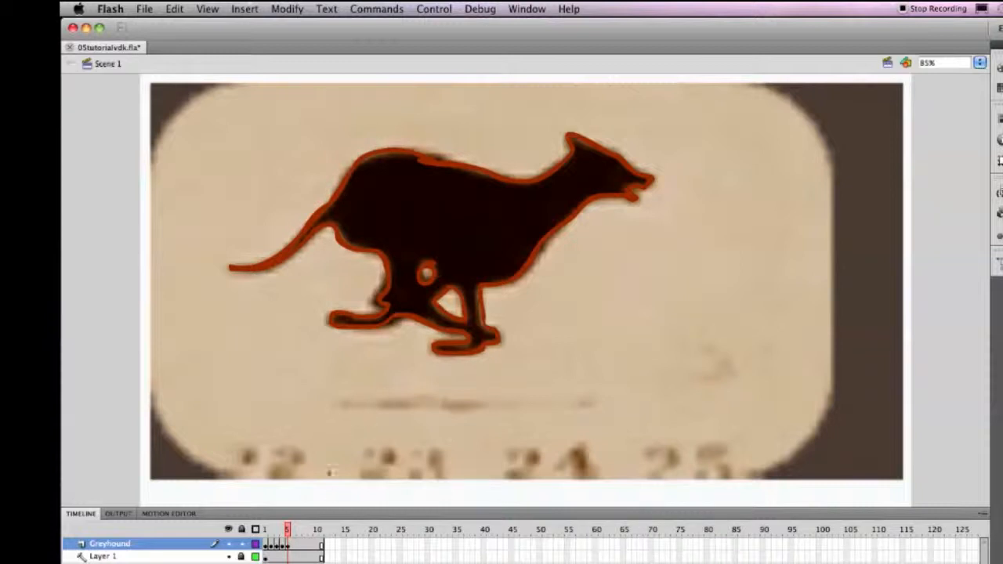
Insert a blank keyframe at frame 6 of the Greyhound layer and brush the dog's outline from the tail around, including both openings between the folded legs.
click(293, 546)
key(F7)
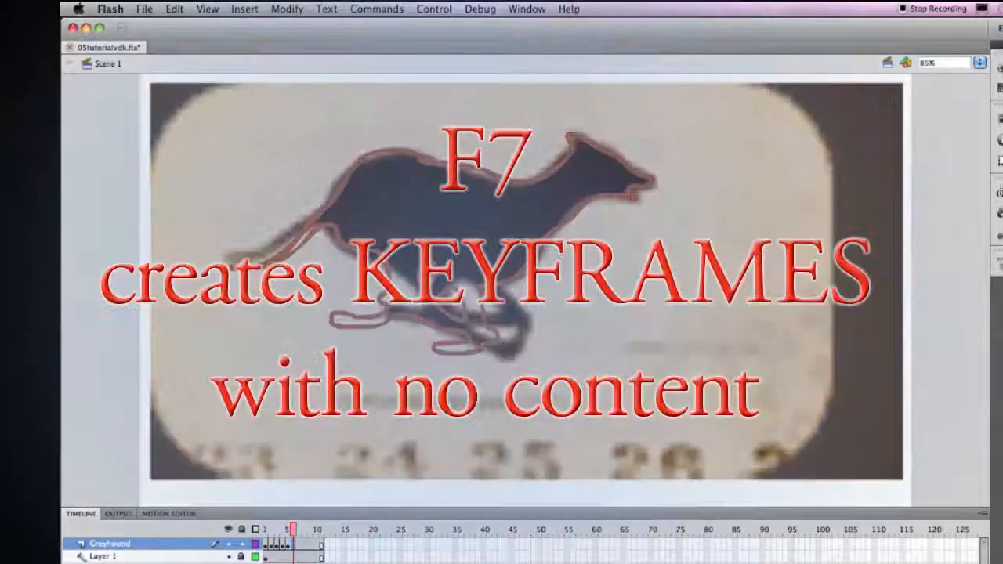
key(F7)
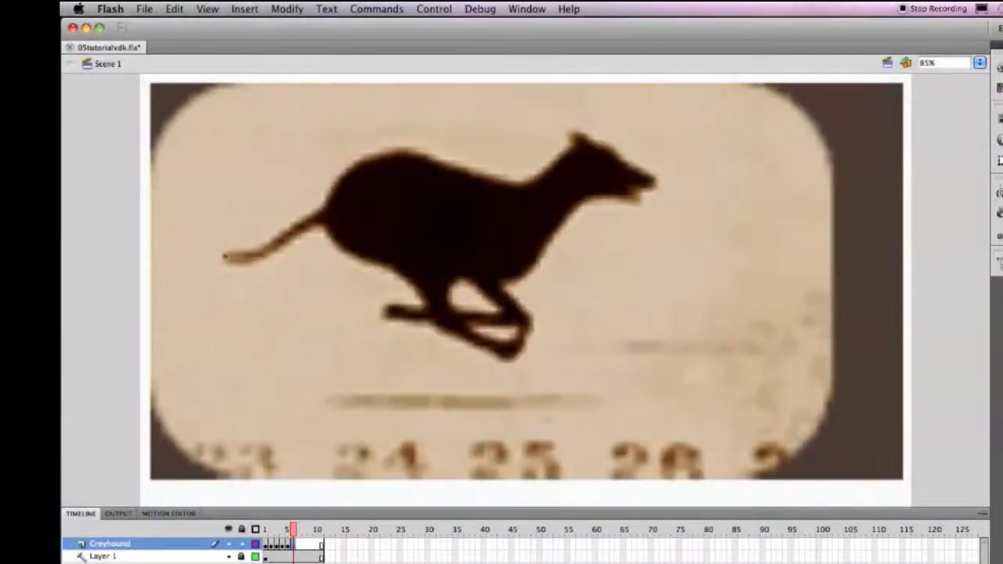
mouse_move(223, 256)
mouse_down()
mouse_move(278, 246)
mouse_move(325, 205)
mouse_up()
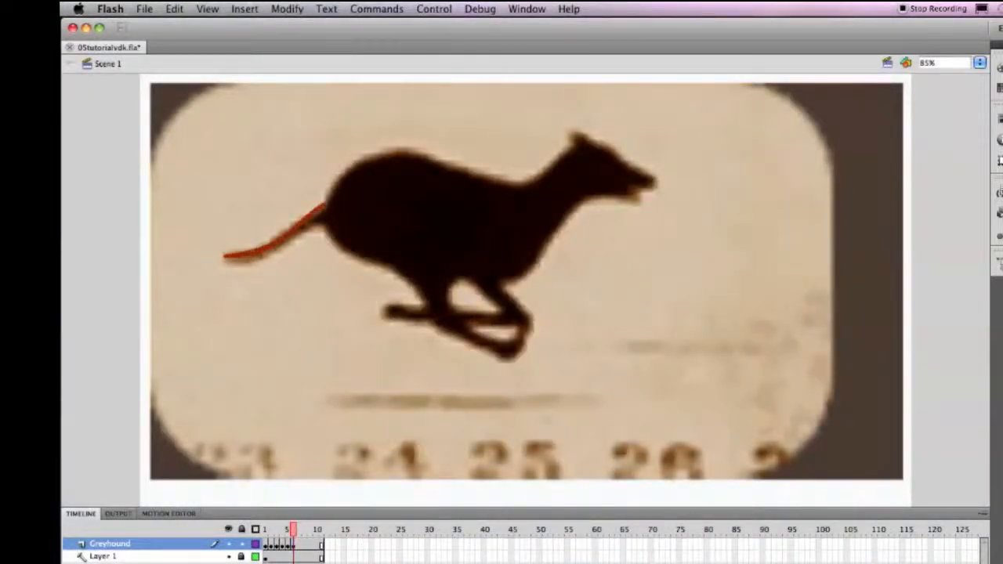
drag(259, 254, 326, 225)
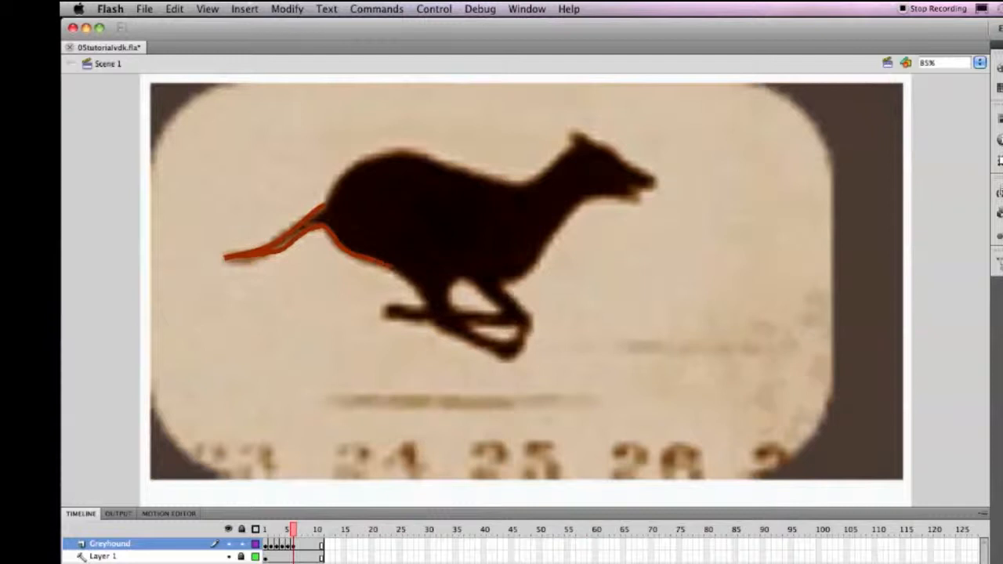
mouse_move(405, 278)
mouse_down()
mouse_move(423, 309)
mouse_move(398, 303)
mouse_move(383, 318)
mouse_move(425, 314)
mouse_move(452, 283)
mouse_move(449, 310)
mouse_move(500, 312)
mouse_move(479, 287)
mouse_move(456, 281)
mouse_up()
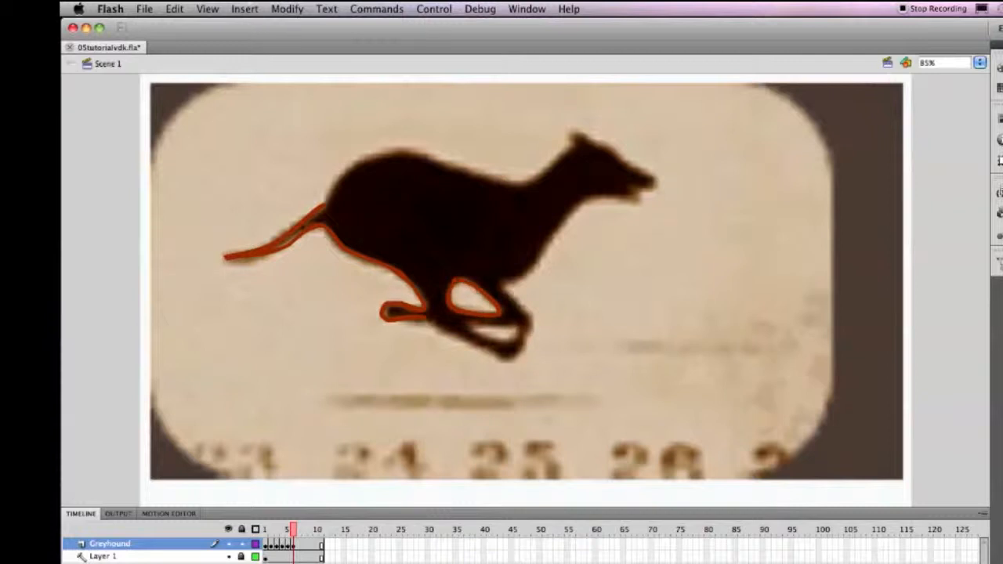
drag(434, 324, 503, 361)
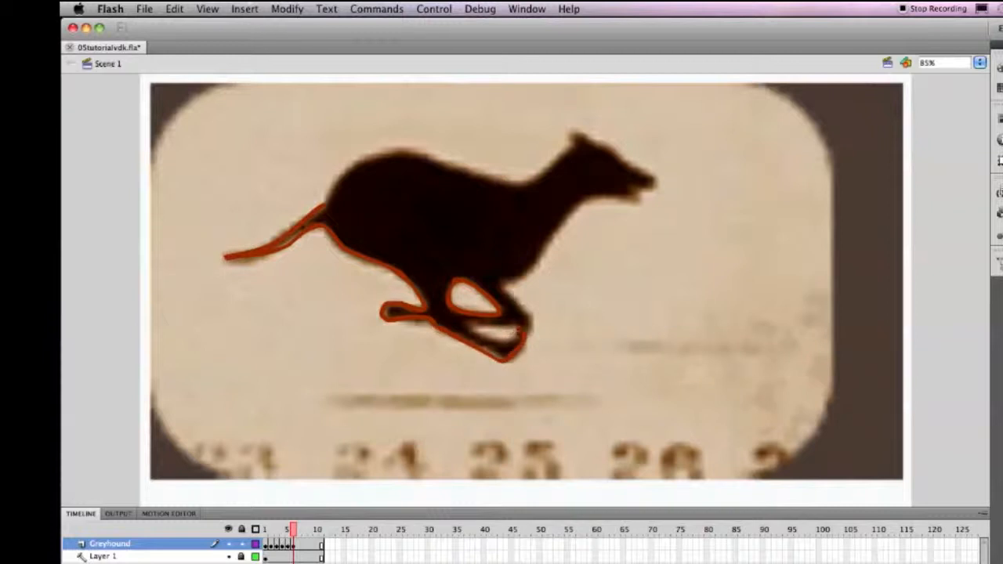
drag(470, 327, 507, 328)
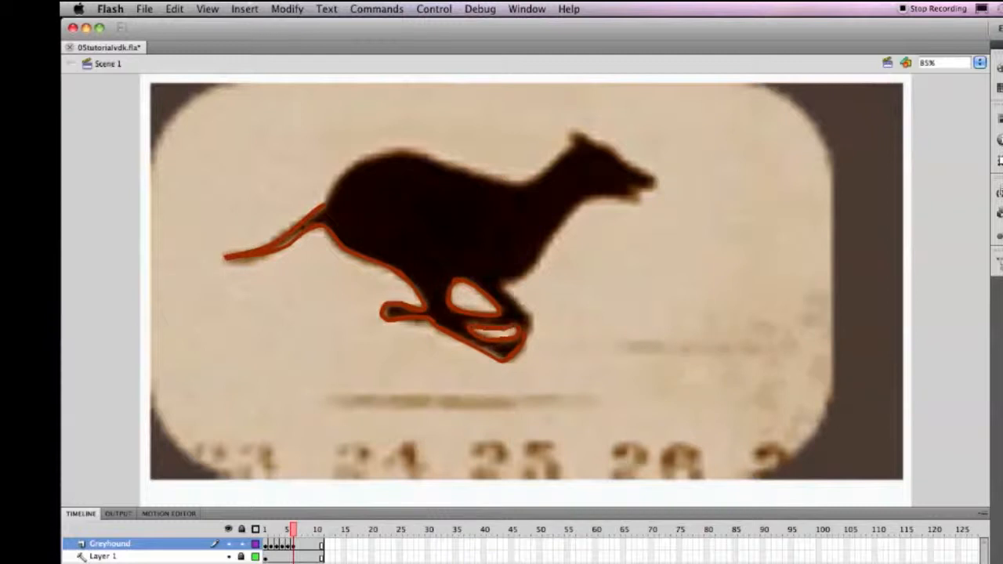
drag(517, 303, 533, 318)
mouse_move(511, 282)
mouse_down()
mouse_move(531, 270)
mouse_move(564, 215)
mouse_move(641, 192)
mouse_up()
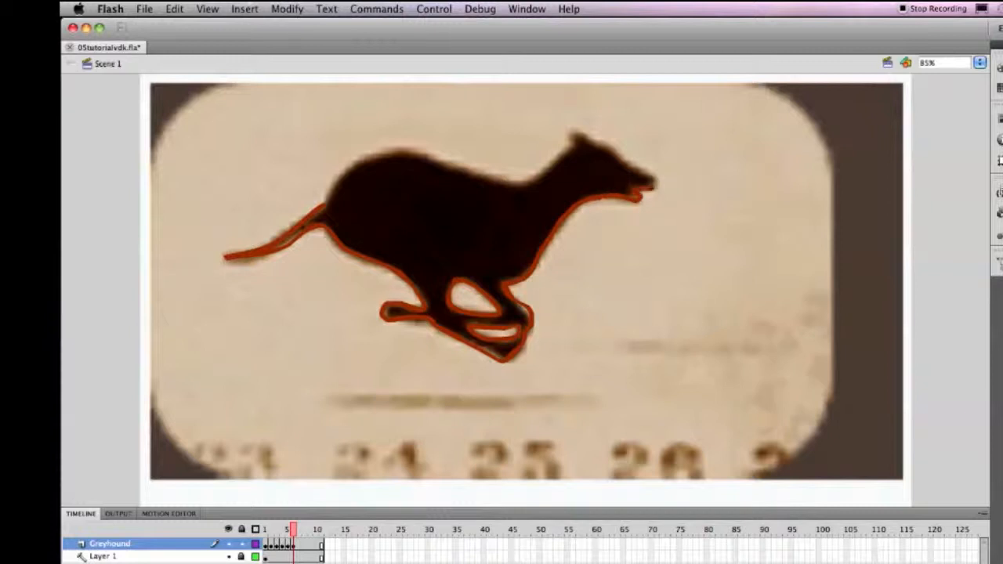
mouse_move(612, 149)
mouse_down()
mouse_move(569, 128)
mouse_move(558, 157)
mouse_move(504, 180)
mouse_move(383, 150)
mouse_move(343, 167)
mouse_move(317, 205)
mouse_up()
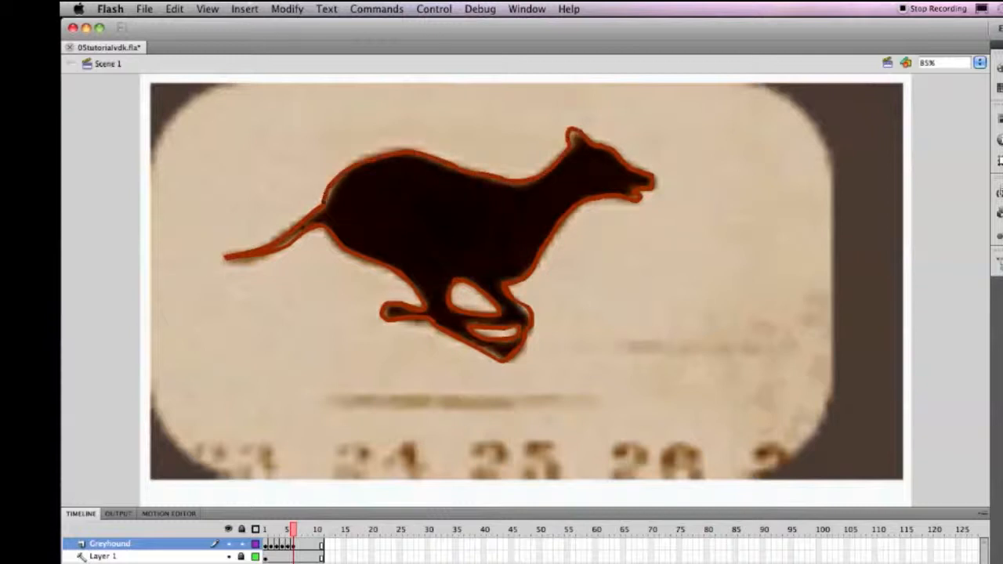
Insert a blank keyframe at frame 7 of the Greyhound layer and trace the dog's outline starting at the head, including the opening inside the bent foreleg.
click(302, 559)
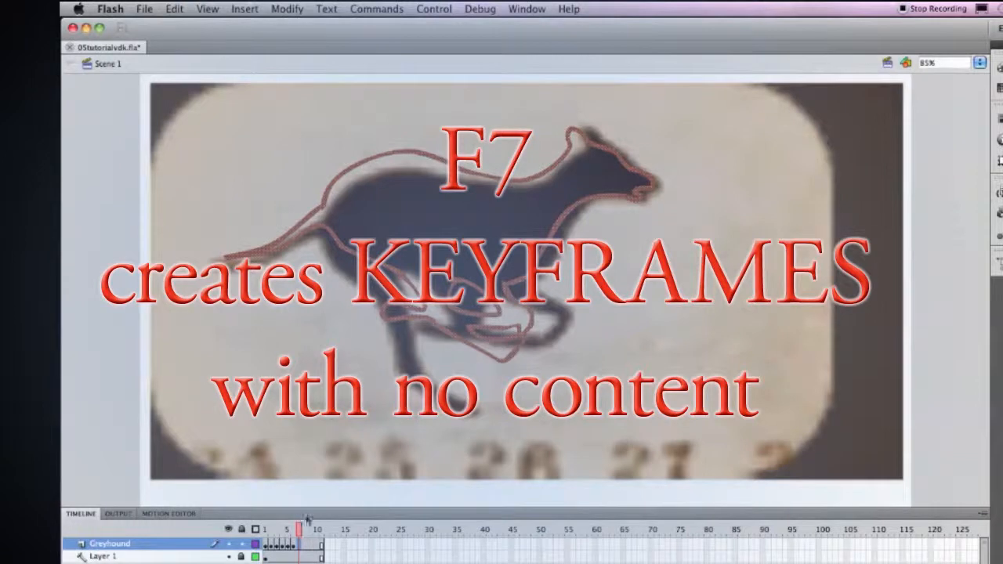
key(F7)
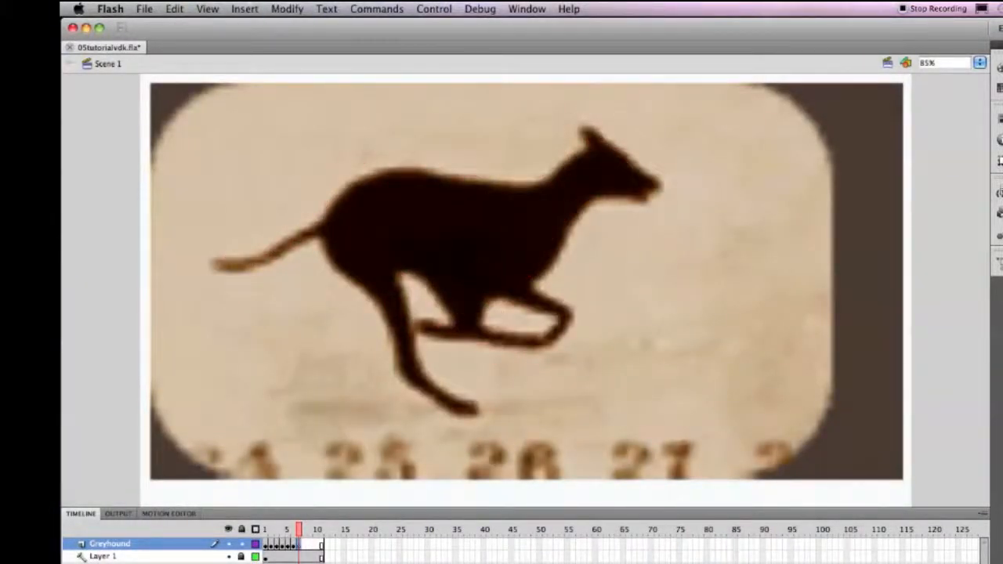
drag(594, 133, 543, 181)
drag(602, 140, 634, 164)
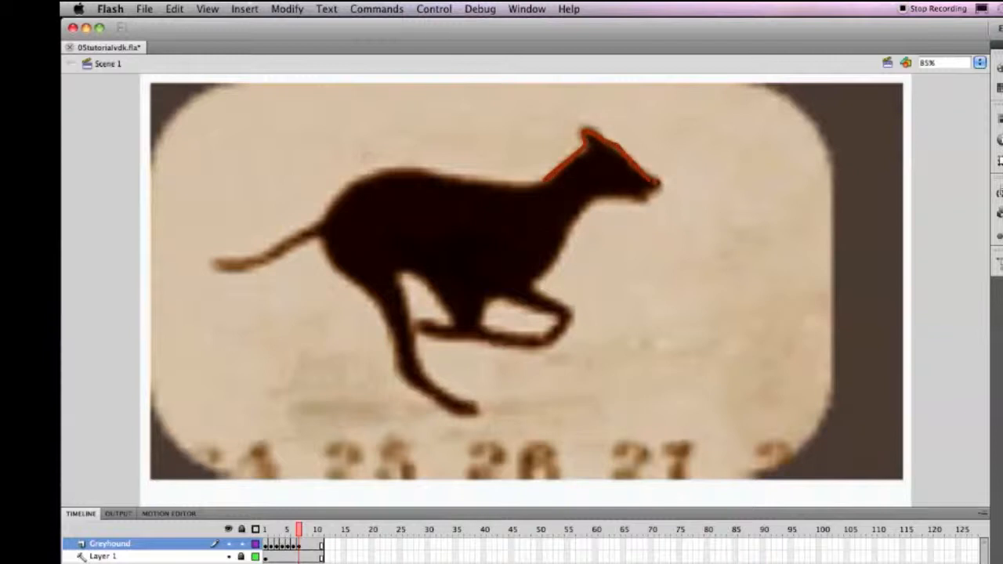
mouse_move(642, 197)
mouse_down()
mouse_move(589, 207)
mouse_move(574, 222)
mouse_up()
mouse_move(550, 258)
mouse_down()
mouse_move(532, 281)
mouse_move(568, 305)
mouse_move(573, 325)
mouse_move(554, 348)
mouse_move(438, 343)
mouse_move(418, 318)
mouse_up()
mouse_move(486, 303)
mouse_down()
mouse_move(483, 321)
mouse_move(517, 335)
mouse_move(552, 330)
mouse_move(555, 317)
mouse_move(488, 297)
mouse_up()
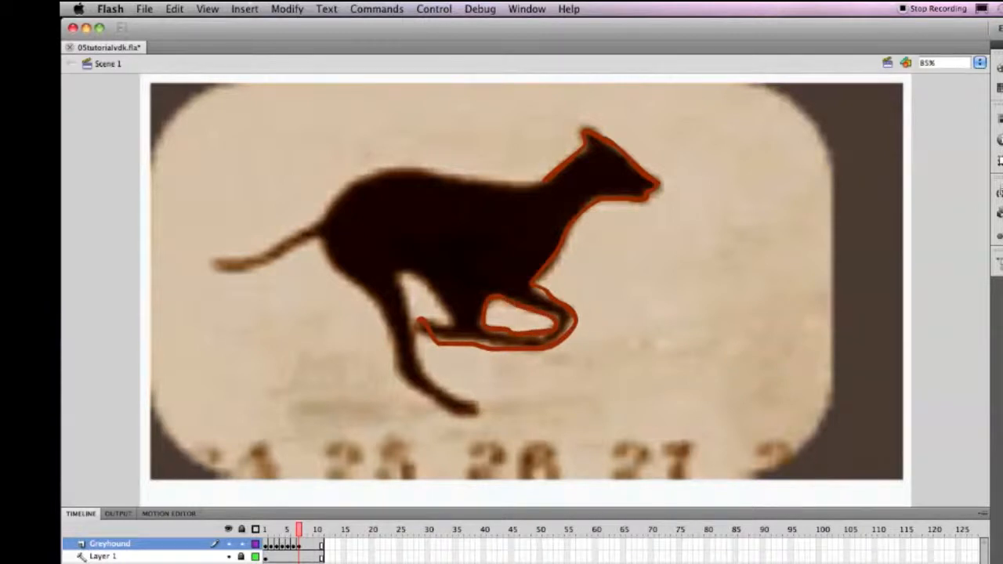
mouse_move(425, 332)
mouse_down()
mouse_move(449, 326)
mouse_move(431, 285)
mouse_move(402, 274)
mouse_move(426, 383)
mouse_move(420, 349)
mouse_move(430, 378)
mouse_move(479, 405)
mouse_move(473, 412)
mouse_move(448, 407)
mouse_move(384, 311)
mouse_move(316, 236)
mouse_up()
drag(210, 265, 322, 224)
mouse_move(213, 265)
mouse_down()
mouse_move(273, 262)
mouse_move(315, 238)
mouse_move(350, 187)
mouse_move(375, 169)
mouse_move(400, 171)
mouse_up()
drag(544, 180, 421, 170)
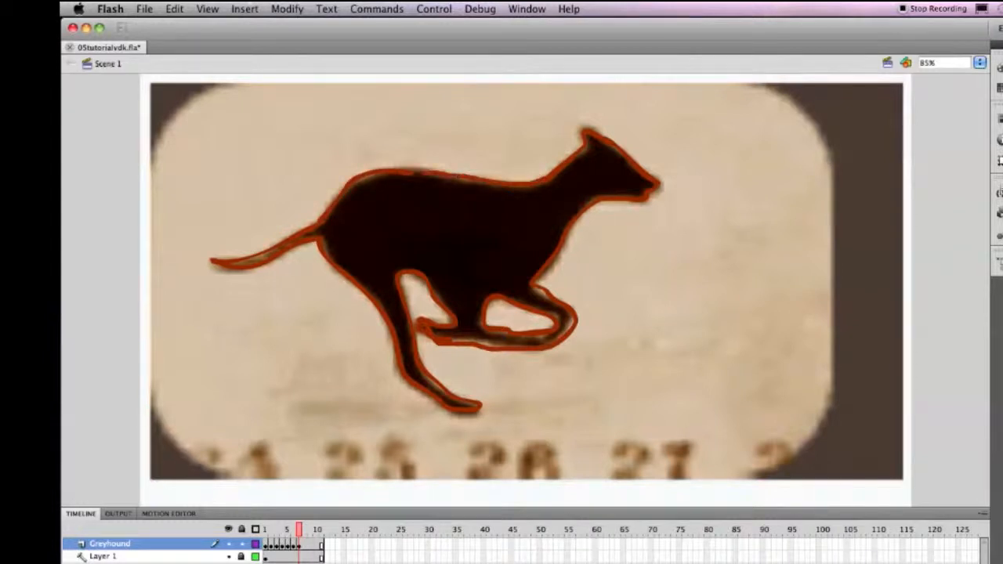
Insert a blank keyframe at frame 8 of the Greyhound layer and trace the dog's full outline, undoing and redrawing the first tail stroke.
click(303, 545)
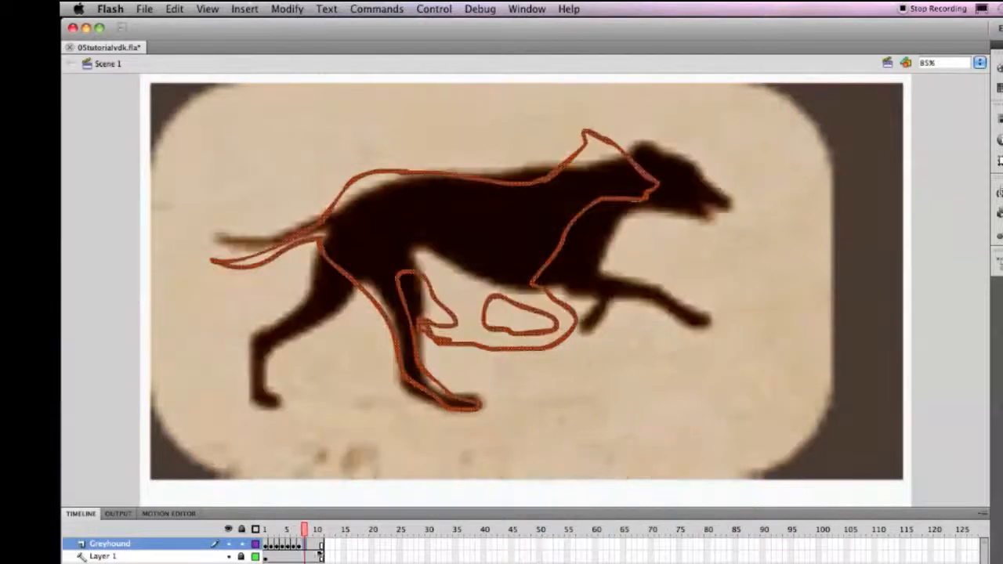
key(F7)
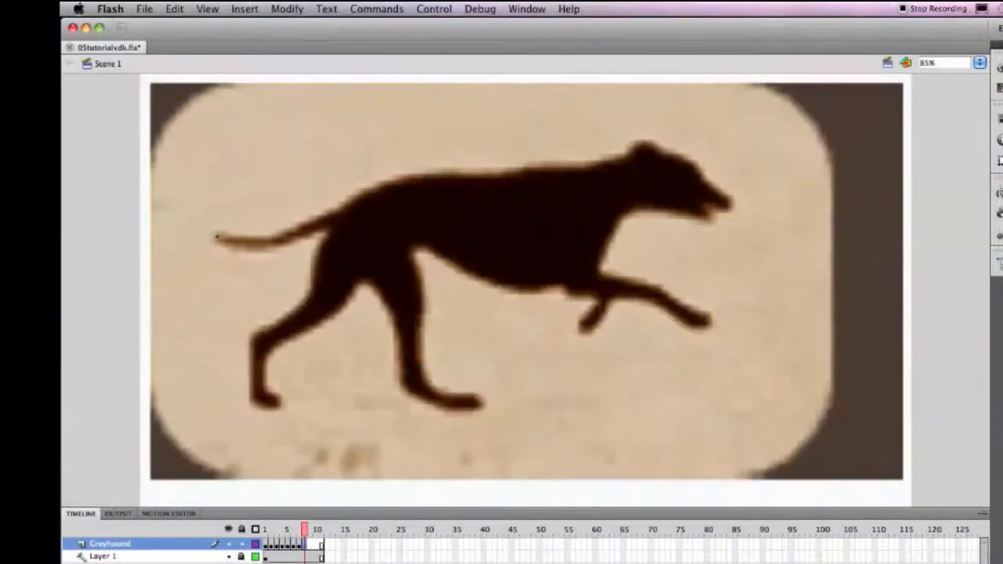
mouse_move(216, 235)
mouse_down()
mouse_move(317, 226)
mouse_move(345, 208)
mouse_up()
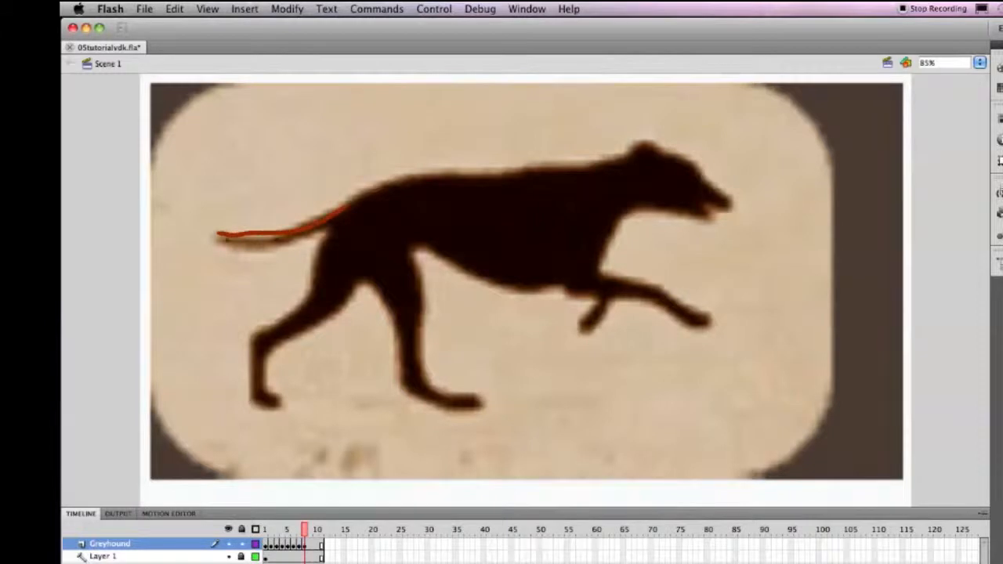
key(super+z)
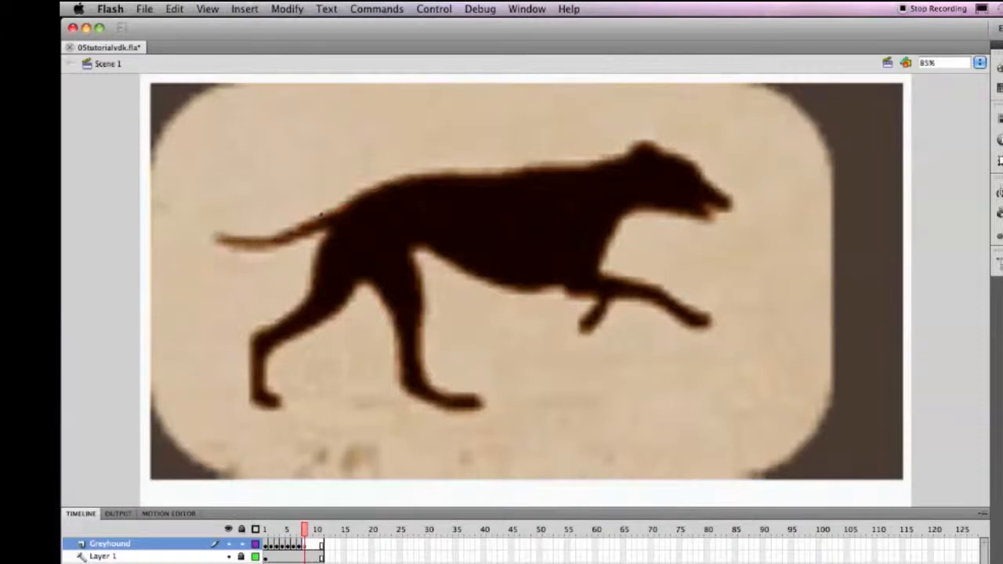
mouse_move(340, 208)
mouse_down()
mouse_move(278, 237)
mouse_move(211, 243)
mouse_move(315, 252)
mouse_move(295, 311)
mouse_move(250, 343)
mouse_move(258, 405)
mouse_move(281, 398)
mouse_move(266, 378)
mouse_move(269, 345)
mouse_move(369, 276)
mouse_move(386, 297)
mouse_move(402, 388)
mouse_move(430, 404)
mouse_move(480, 401)
mouse_move(434, 387)
mouse_move(417, 368)
mouse_move(425, 319)
mouse_move(409, 249)
mouse_move(520, 291)
mouse_move(596, 295)
mouse_move(584, 327)
mouse_move(639, 299)
mouse_move(701, 328)
mouse_move(653, 284)
mouse_move(607, 281)
mouse_move(604, 252)
mouse_move(617, 224)
mouse_move(650, 207)
mouse_move(701, 221)
mouse_move(730, 202)
mouse_move(699, 163)
mouse_move(641, 141)
mouse_move(561, 166)
mouse_move(416, 174)
mouse_move(337, 208)
mouse_up()
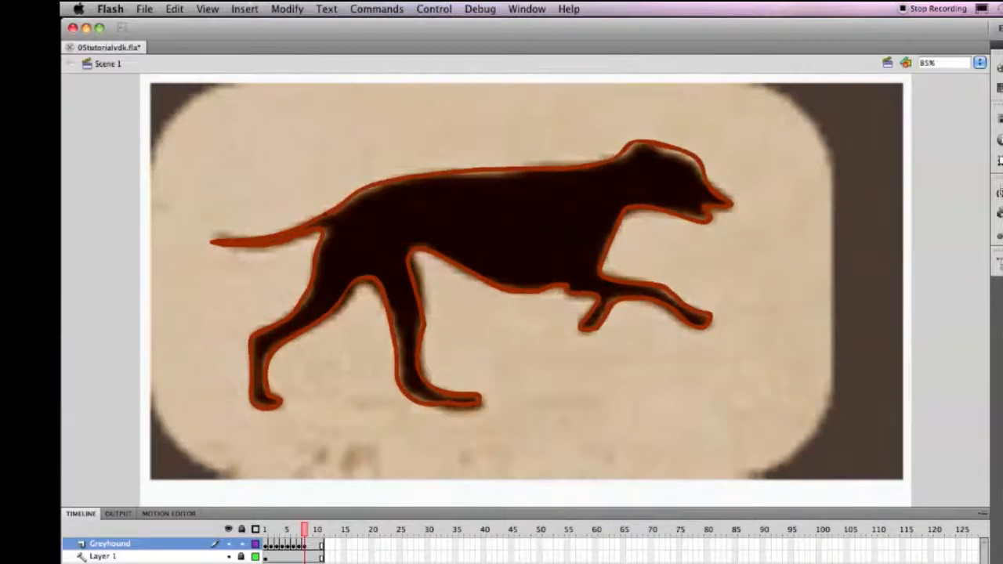
Insert a blank keyframe at frame 9 of the Greyhound layer and trace the dog's outline from the head along the forelegs, belly, hind legs, tail and back.
key(F7)
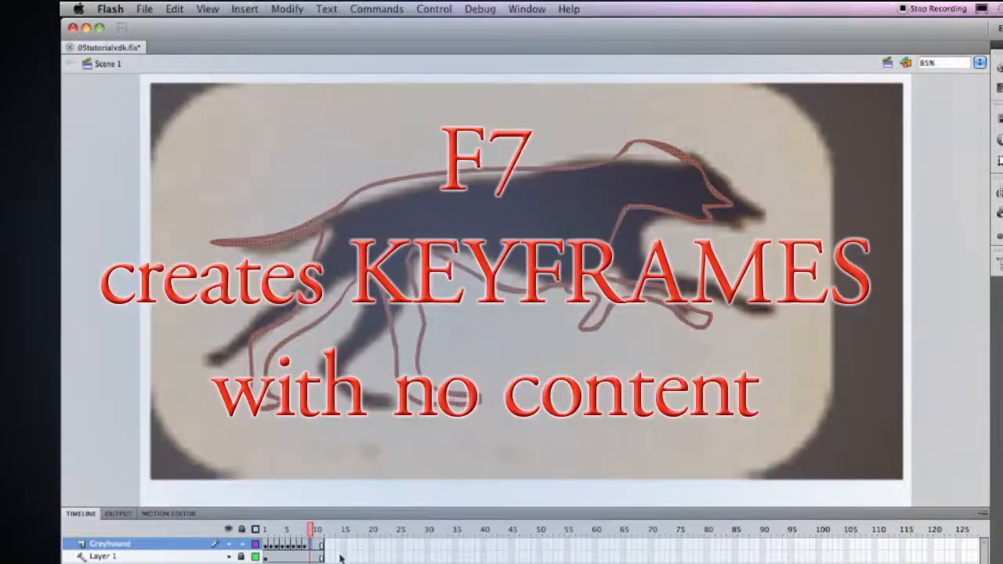
key(F7)
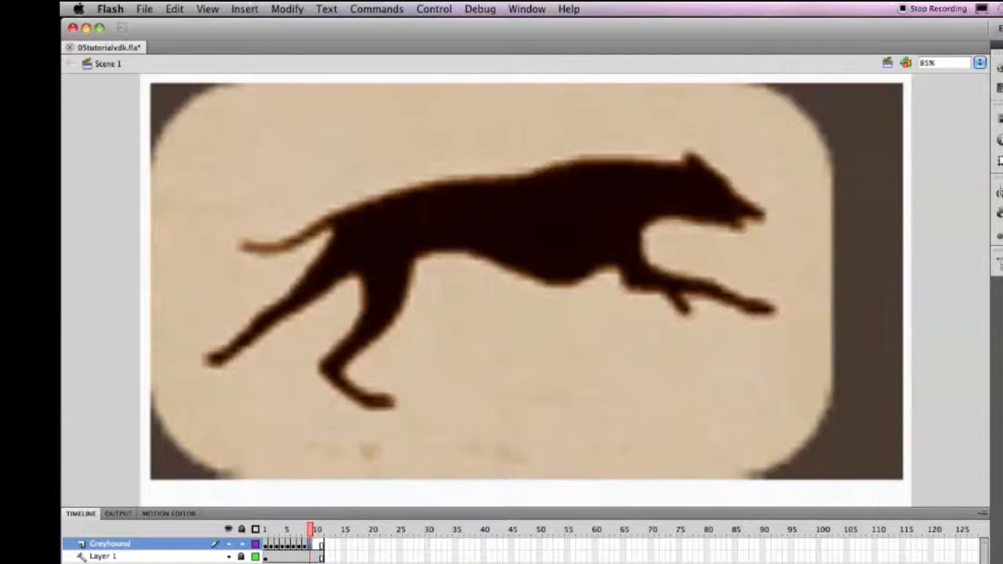
mouse_move(687, 157)
mouse_down()
mouse_move(702, 157)
mouse_move(757, 207)
mouse_up()
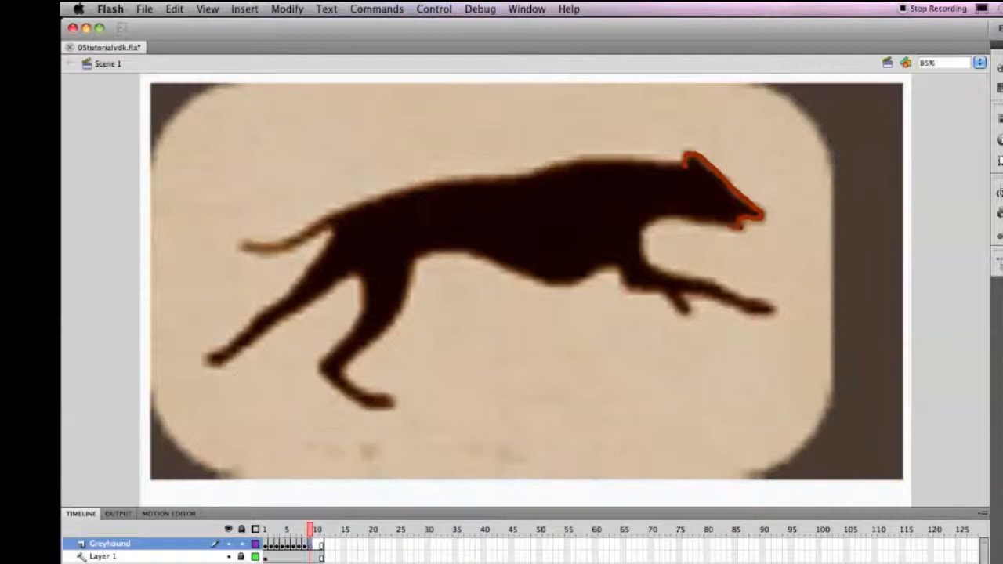
mouse_move(711, 219)
mouse_down()
mouse_move(644, 219)
mouse_move(650, 271)
mouse_move(715, 284)
mouse_move(767, 311)
mouse_move(685, 294)
mouse_move(676, 307)
mouse_move(619, 291)
mouse_move(617, 273)
mouse_move(415, 255)
mouse_up()
drag(501, 263, 541, 282)
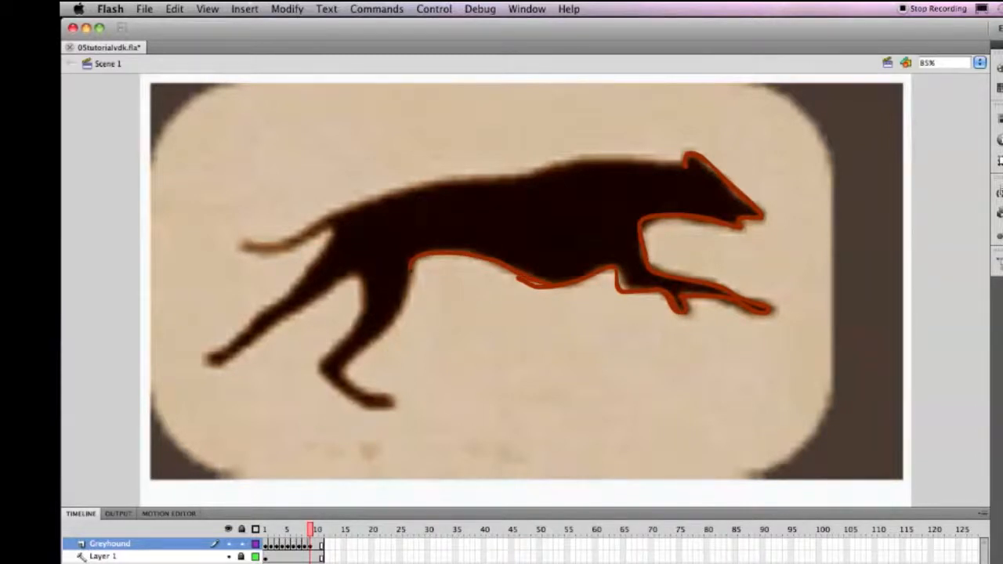
drag(407, 288, 380, 336)
mouse_move(348, 379)
mouse_down()
mouse_move(395, 397)
mouse_move(360, 407)
mouse_move(333, 374)
mouse_move(358, 276)
mouse_move(321, 288)
mouse_move(210, 368)
mouse_move(203, 357)
mouse_move(288, 301)
mouse_move(683, 156)
mouse_up()
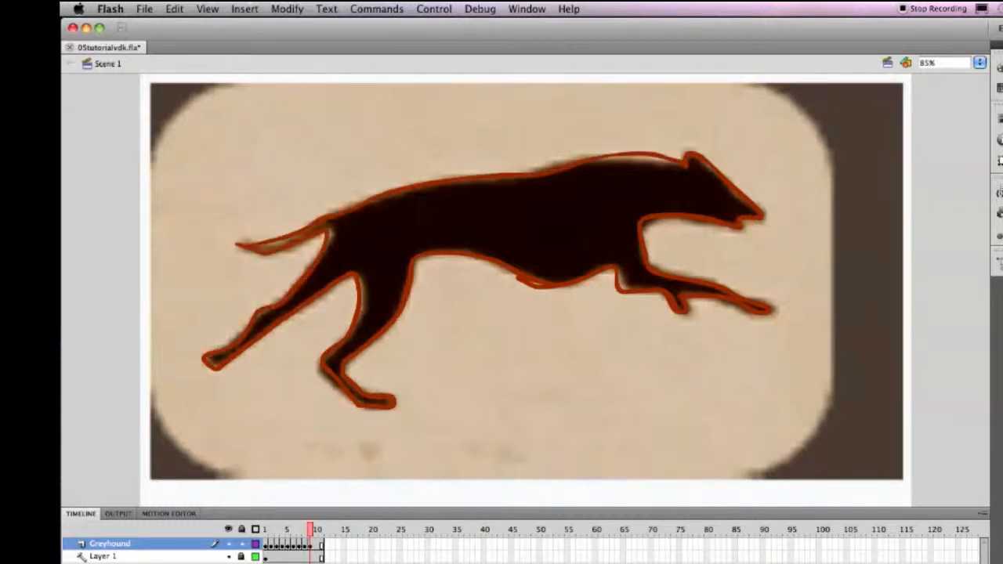
Insert a blank keyframe at frame 10 of the Greyhound layer and trace the dog's outline from the ear along back, tail, legs, belly and muzzle.
click(317, 546)
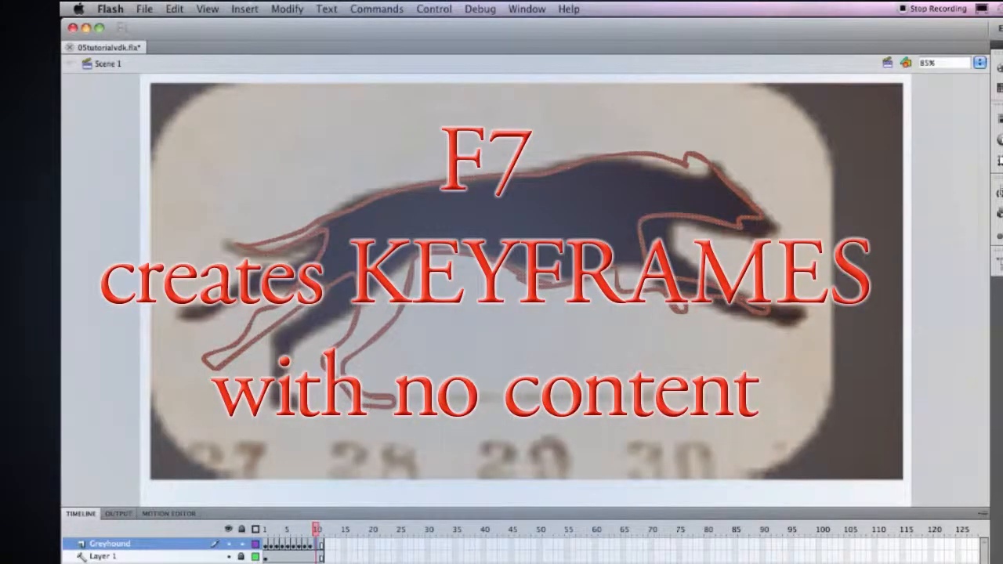
key(F7)
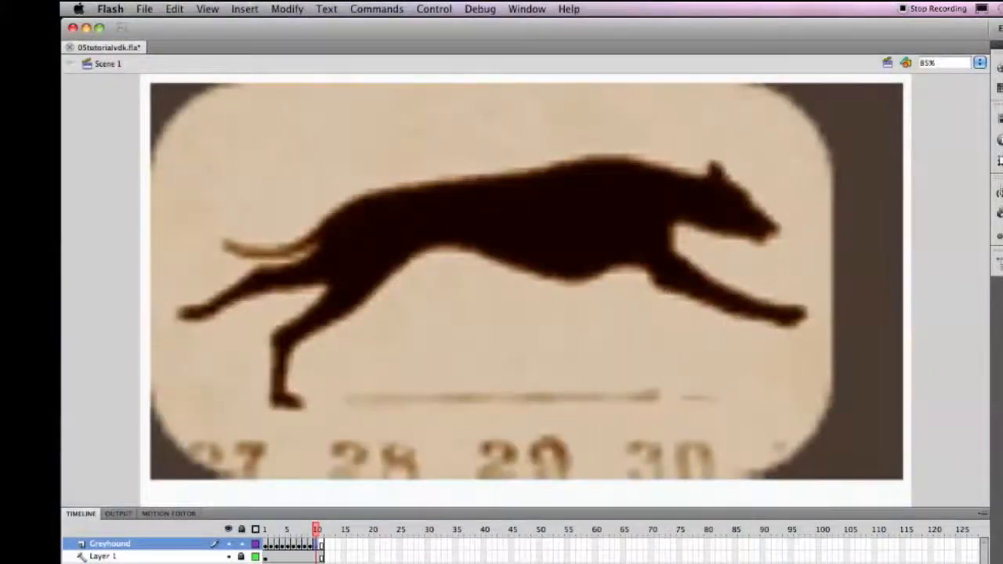
mouse_move(707, 172)
mouse_down()
mouse_move(568, 162)
mouse_move(389, 191)
mouse_move(309, 241)
mouse_move(254, 252)
mouse_move(224, 243)
mouse_move(291, 259)
mouse_move(313, 251)
mouse_move(259, 266)
mouse_move(197, 315)
mouse_up()
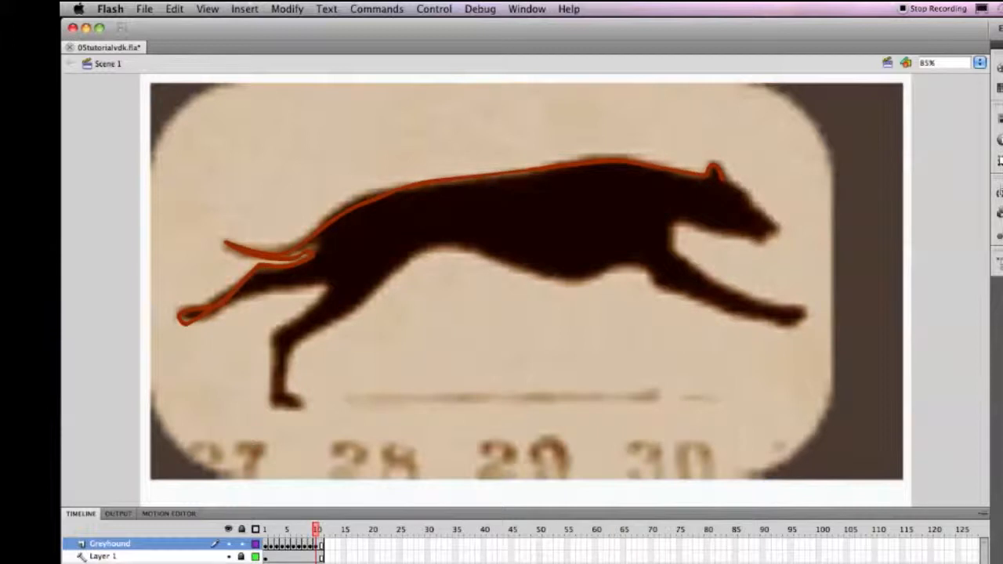
mouse_move(317, 287)
mouse_down()
mouse_move(242, 292)
mouse_move(191, 321)
mouse_up()
mouse_move(321, 287)
mouse_down()
mouse_move(275, 333)
mouse_move(277, 403)
mouse_move(298, 404)
mouse_move(287, 391)
mouse_move(296, 337)
mouse_move(336, 318)
mouse_move(406, 255)
mouse_move(496, 255)
mouse_move(598, 281)
mouse_move(655, 271)
mouse_up()
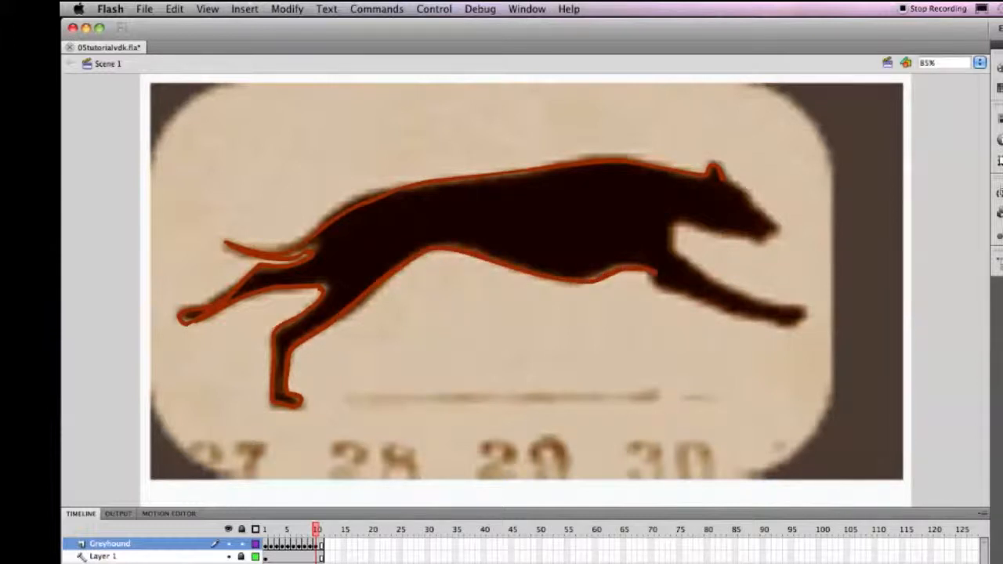
mouse_move(683, 260)
mouse_down()
mouse_move(805, 314)
mouse_move(736, 315)
mouse_move(667, 291)
mouse_up()
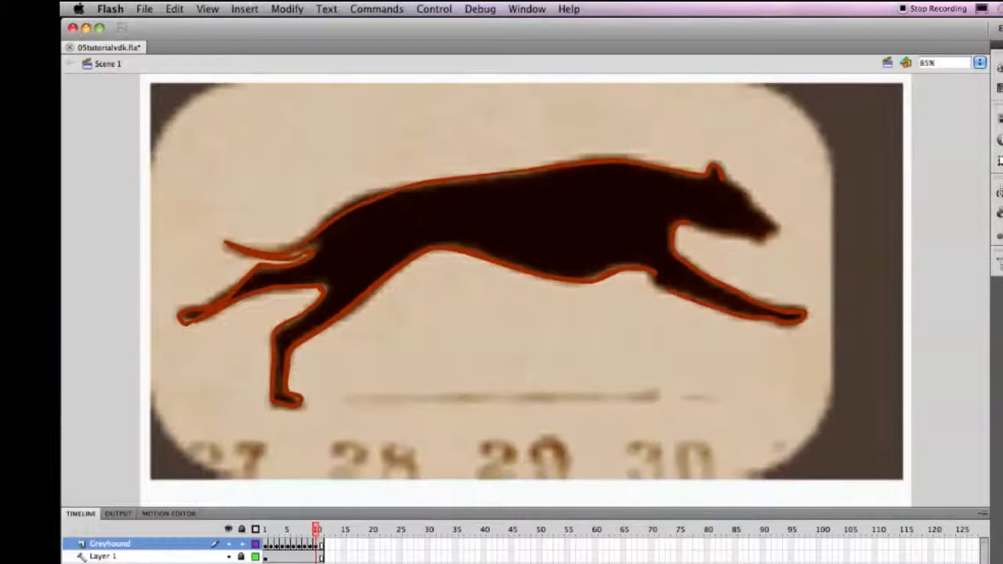
drag(688, 224, 761, 244)
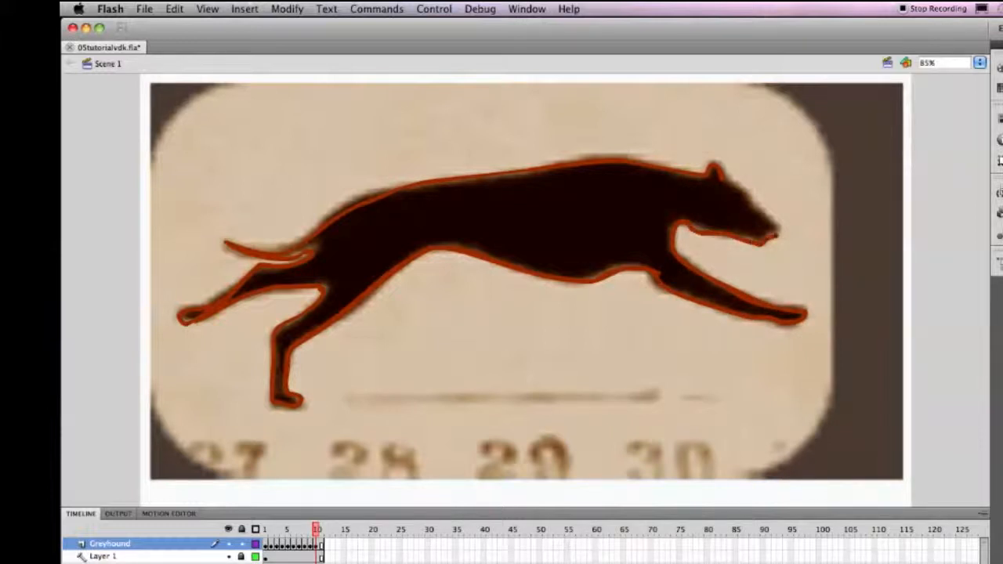
drag(750, 196, 724, 180)
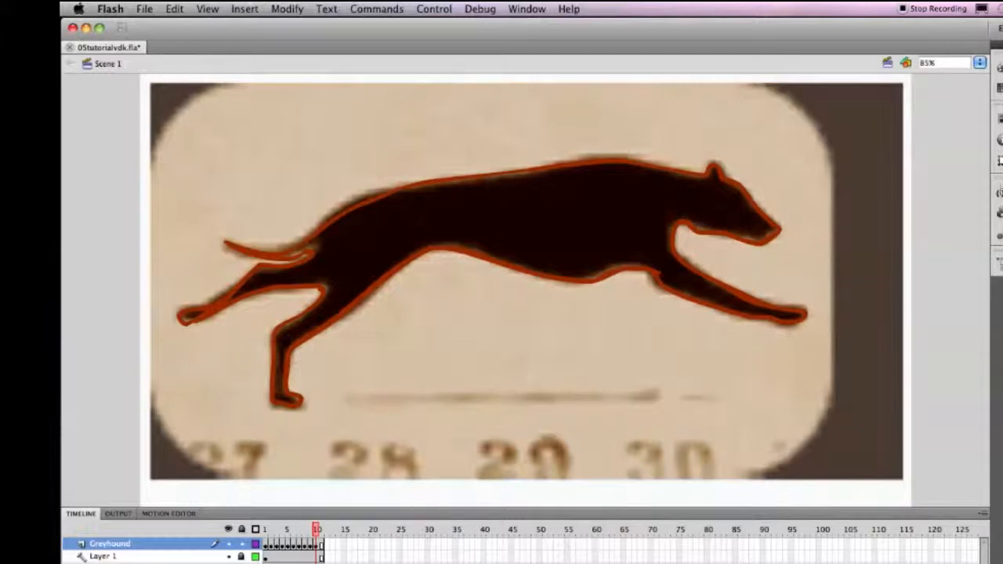
Insert a blank keyframe at frame 11 of the Greyhound layer and trace the dog's hind legs, rump, back and belly.
click(322, 546)
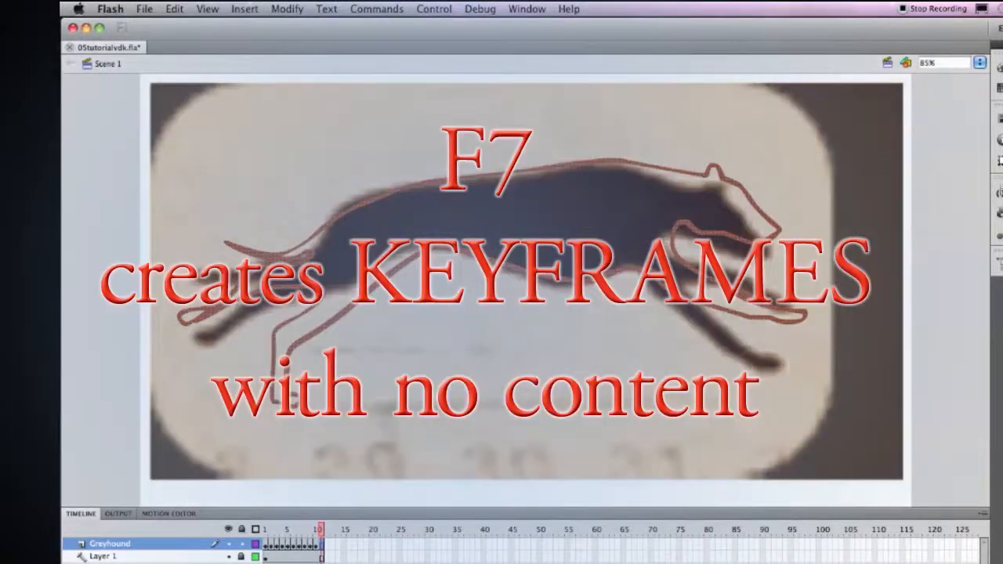
key(F7)
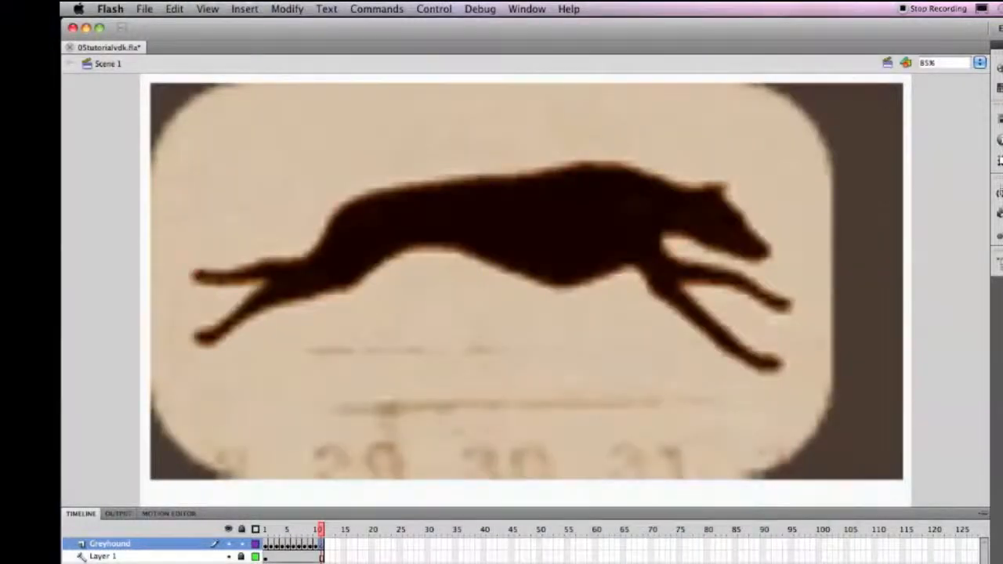
drag(196, 273, 239, 272)
mouse_move(299, 259)
mouse_down()
mouse_move(340, 207)
mouse_move(393, 185)
mouse_move(562, 173)
mouse_up()
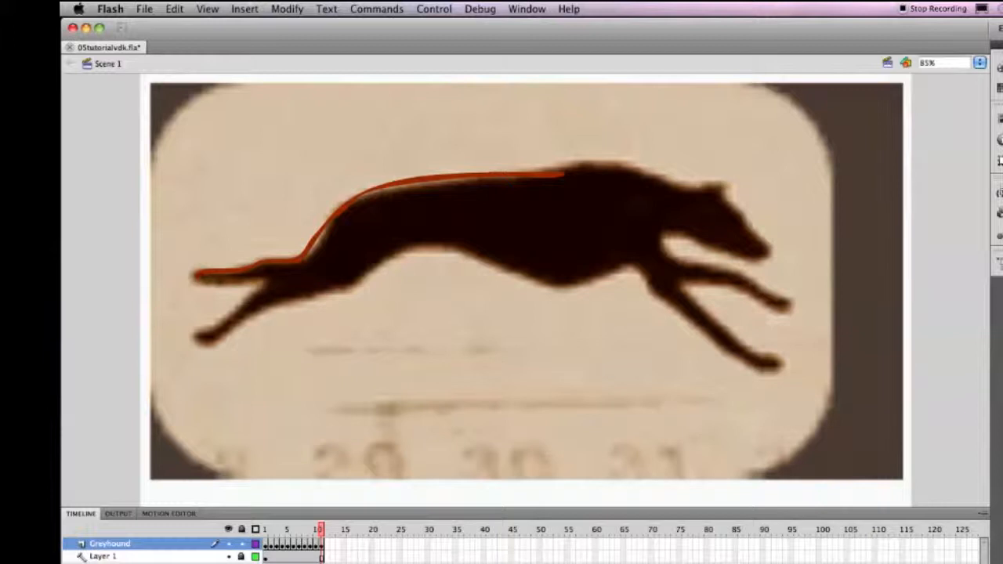
mouse_move(197, 282)
mouse_down()
mouse_move(256, 284)
mouse_move(195, 335)
mouse_move(240, 328)
mouse_move(300, 290)
mouse_move(435, 242)
mouse_move(552, 277)
mouse_move(658, 272)
mouse_up()
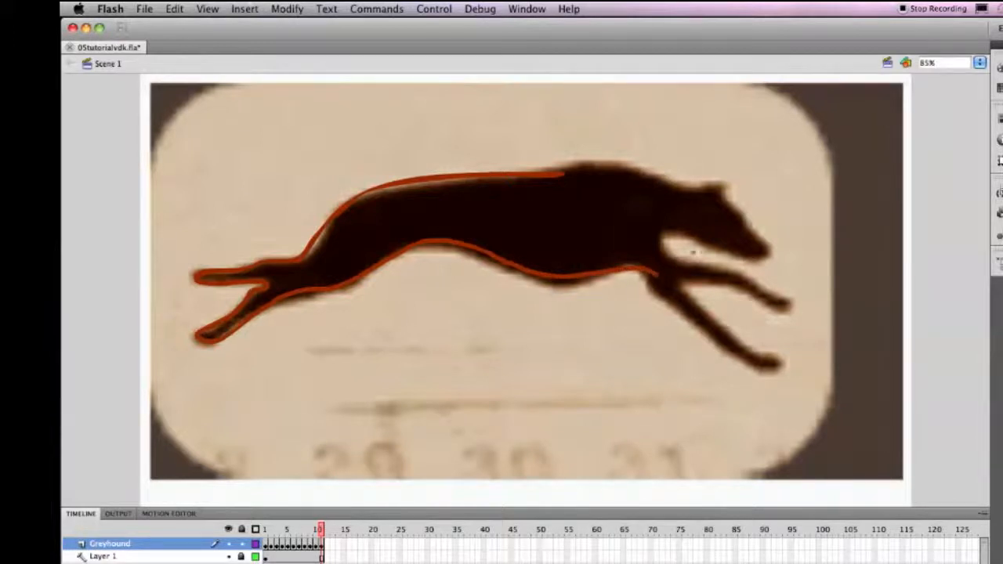
Complete the frame 11 outline around the shoulders, head and both forelegs, retouch the neck line, and save the document.
mouse_move(564, 173)
mouse_down()
mouse_move(601, 168)
mouse_move(689, 193)
mouse_move(716, 187)
mouse_move(744, 223)
mouse_up()
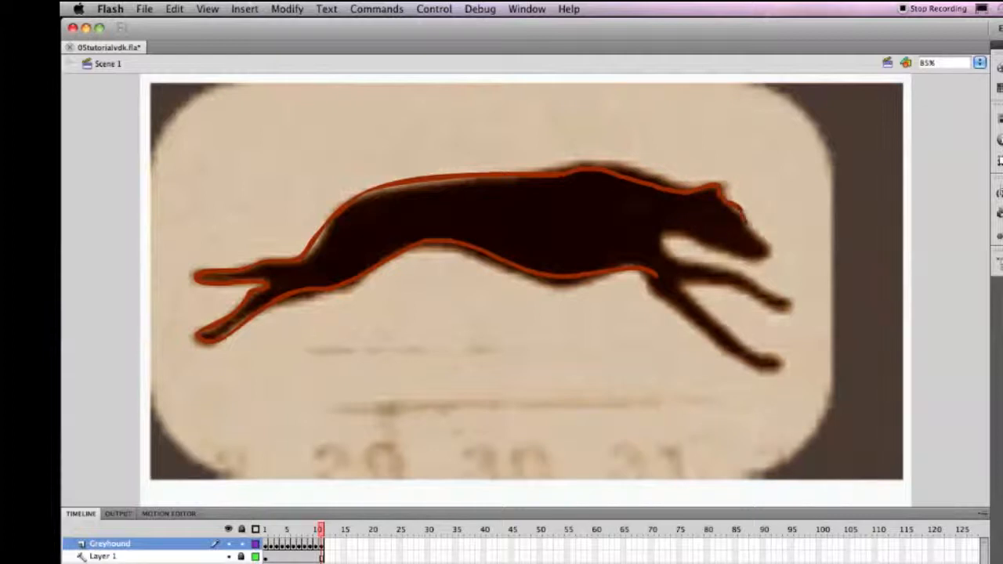
mouse_move(758, 254)
mouse_down()
mouse_move(658, 236)
mouse_move(666, 258)
mouse_move(740, 274)
mouse_up()
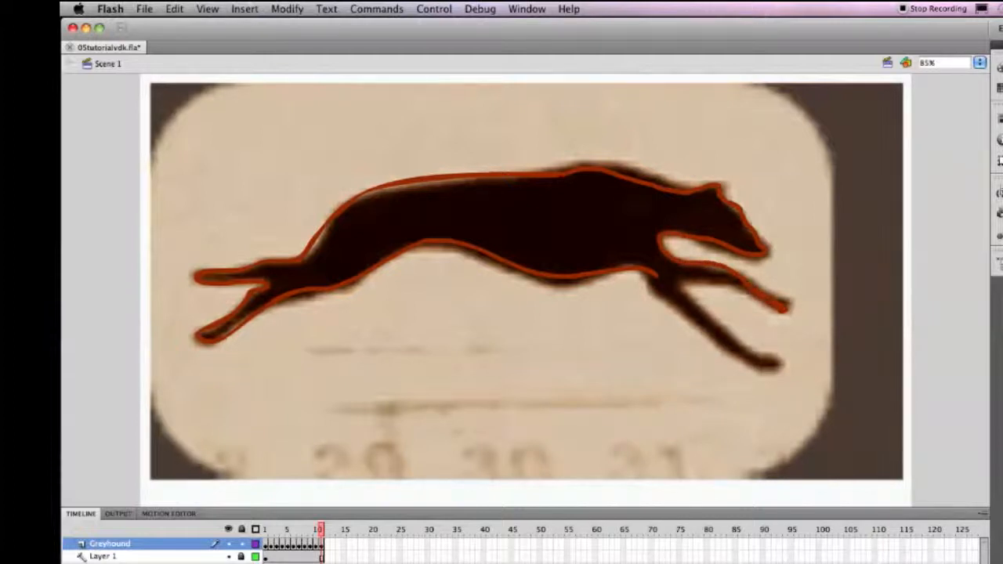
mouse_move(741, 292)
mouse_down()
mouse_move(685, 282)
mouse_move(681, 297)
mouse_move(654, 273)
mouse_move(704, 329)
mouse_move(779, 365)
mouse_up()
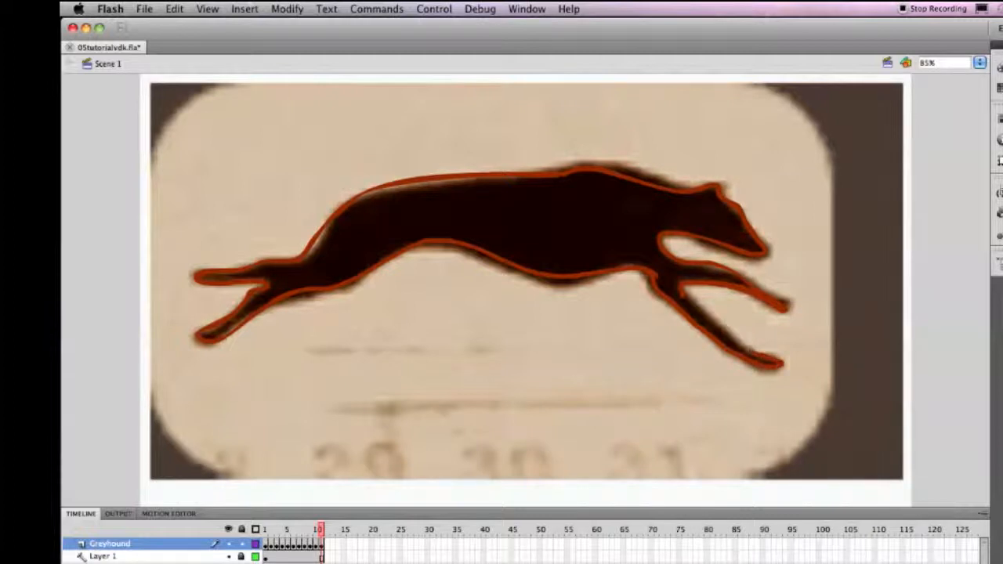
drag(723, 328, 684, 290)
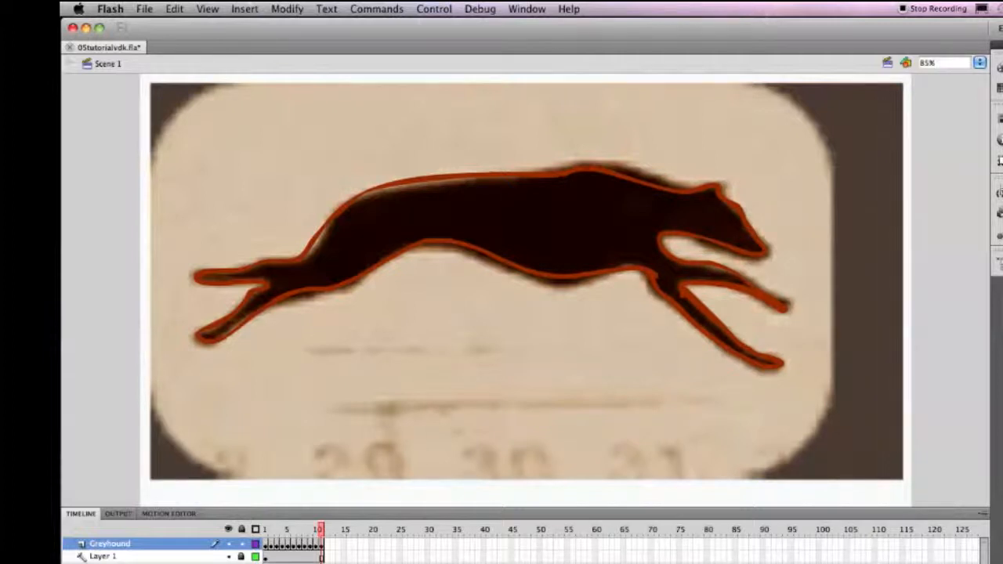
drag(608, 166, 695, 190)
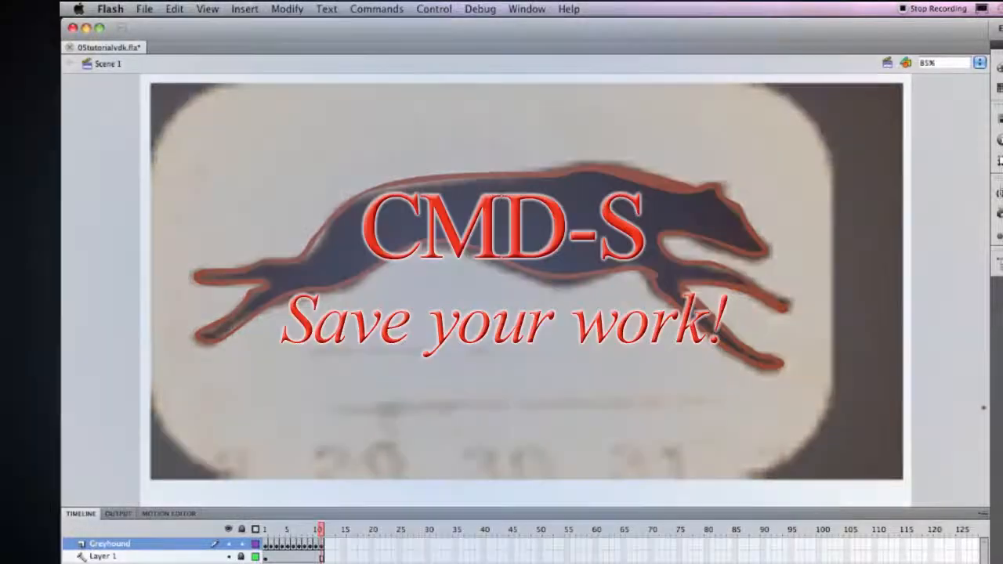
key(super+s)
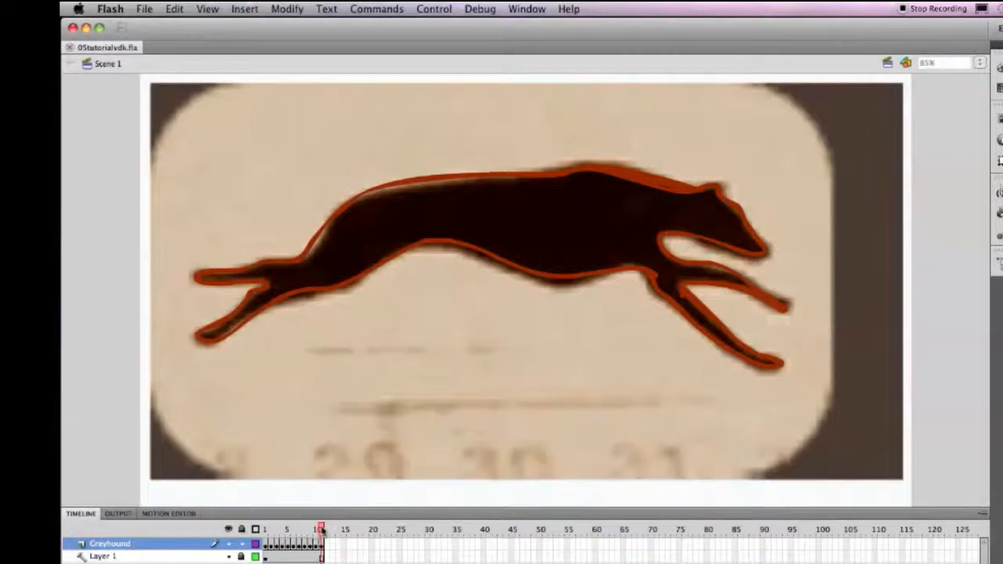
Return the playhead to frame 1, enable Loop Playback, and play the traced animation.
drag(321, 530, 253, 549)
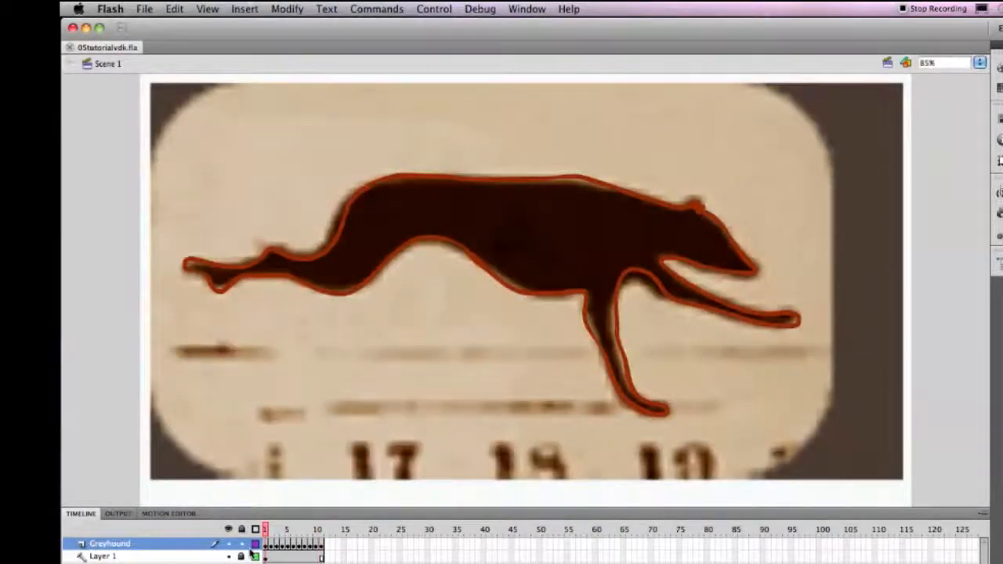
click(434, 8)
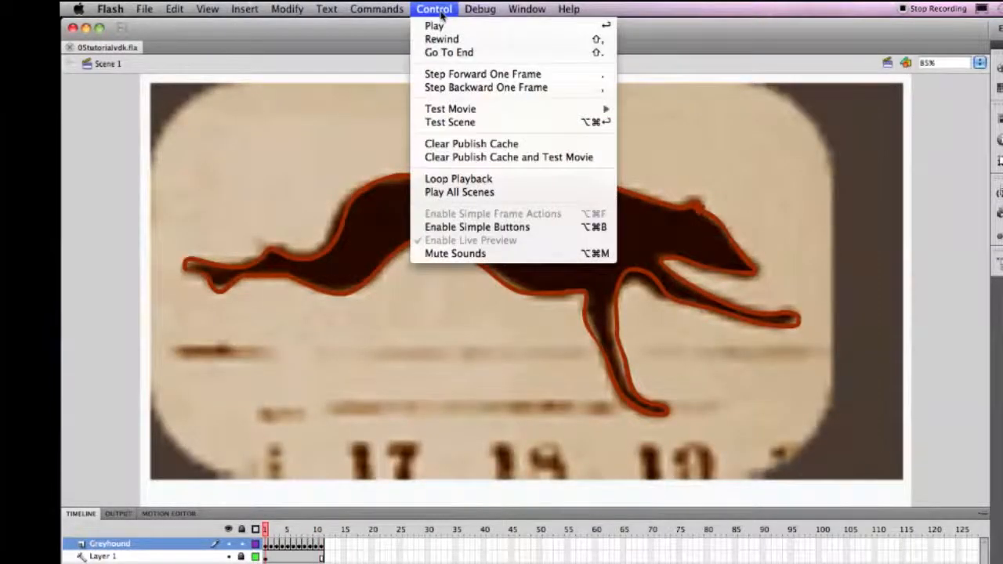
click(455, 190)
key(Return)
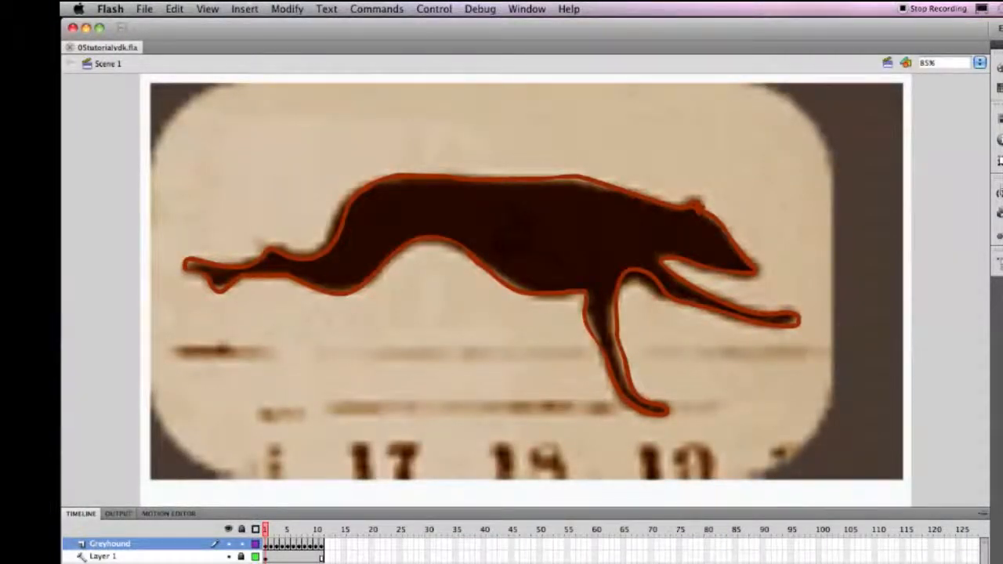
Fill the dog's body with the outline's dark red using the Paint Bucket on each Greyhound keyframe from frame 1 to frame 11.
click(508, 231)
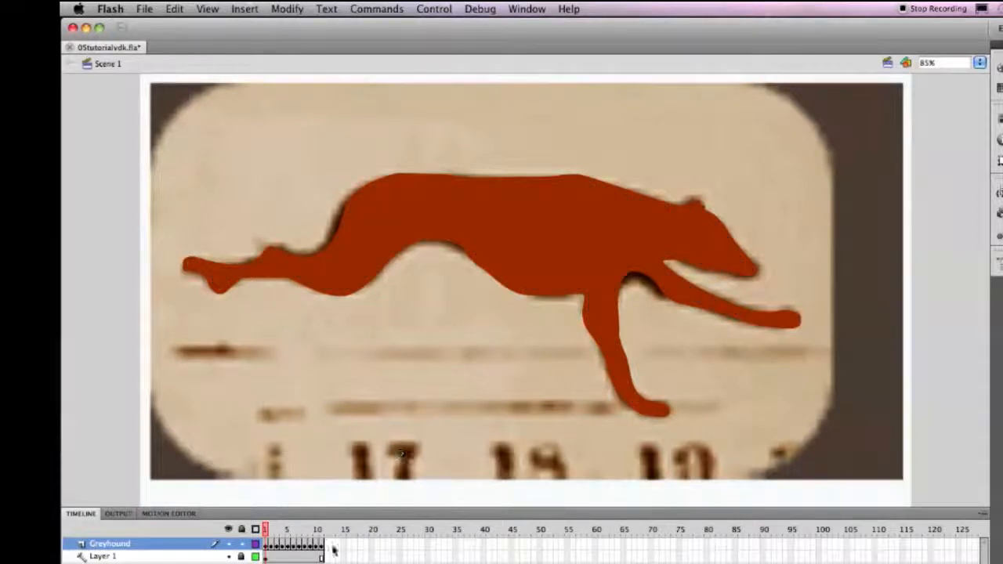
key(period)
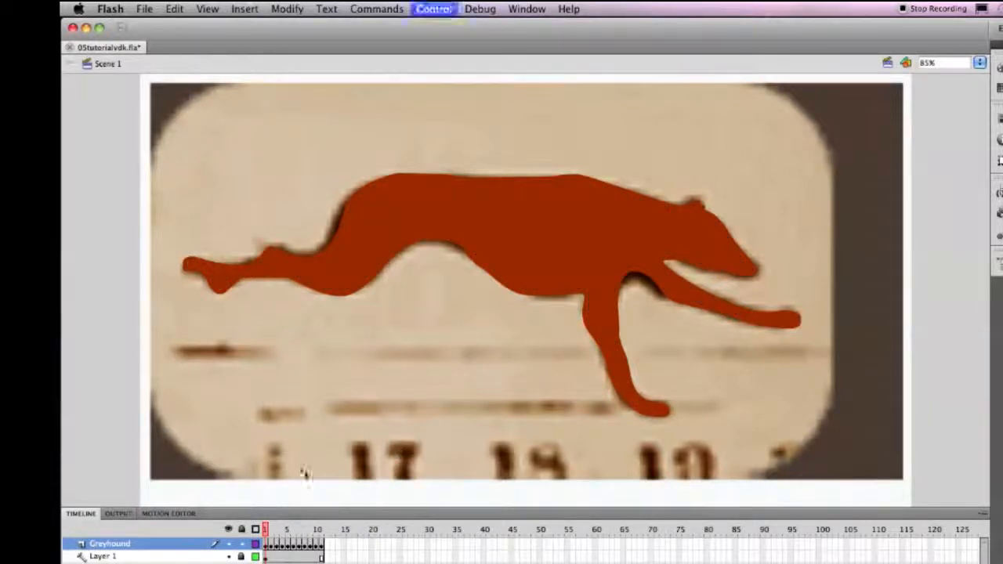
click(508, 219)
key(period)
click(513, 233)
key(period)
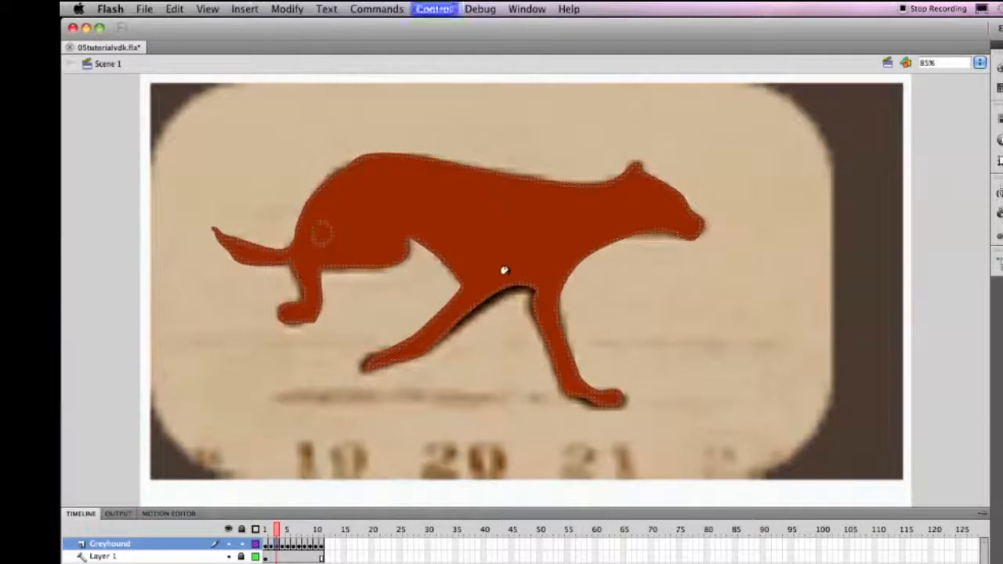
click(509, 238)
key(period)
click(487, 234)
key(period)
click(506, 233)
key(period)
click(486, 233)
key(period)
click(486, 231)
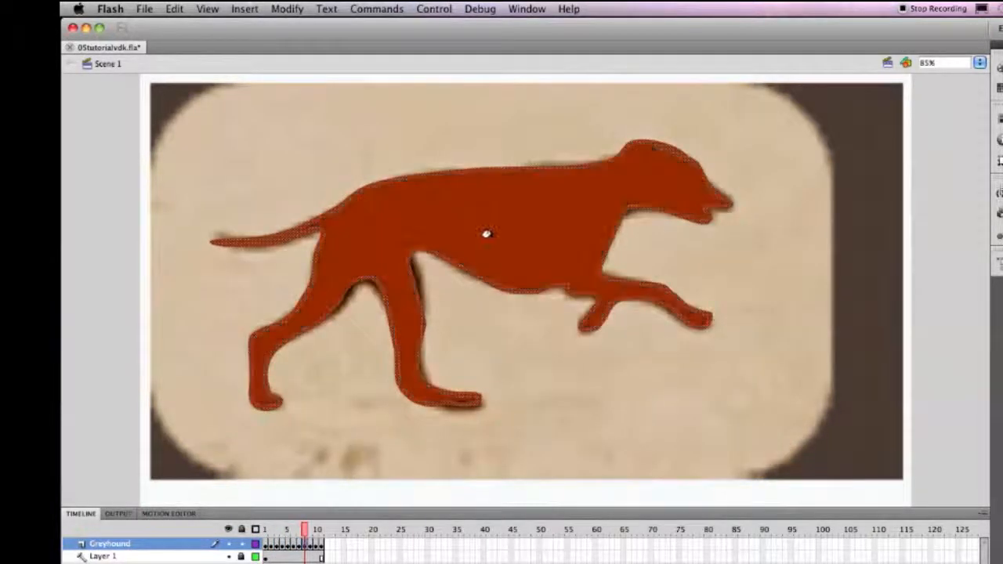
key(period)
click(487, 230)
key(period)
click(494, 221)
key(period)
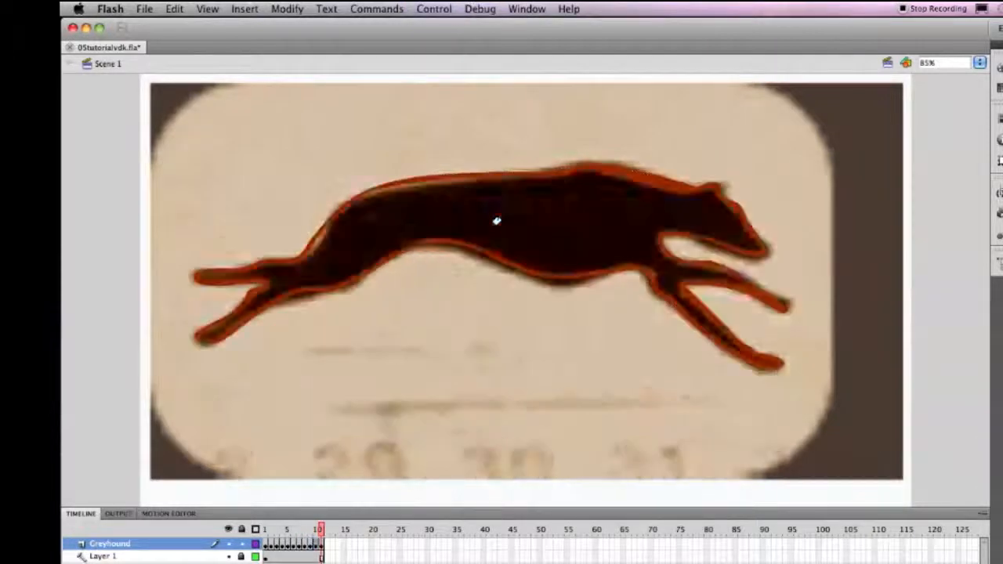
click(506, 218)
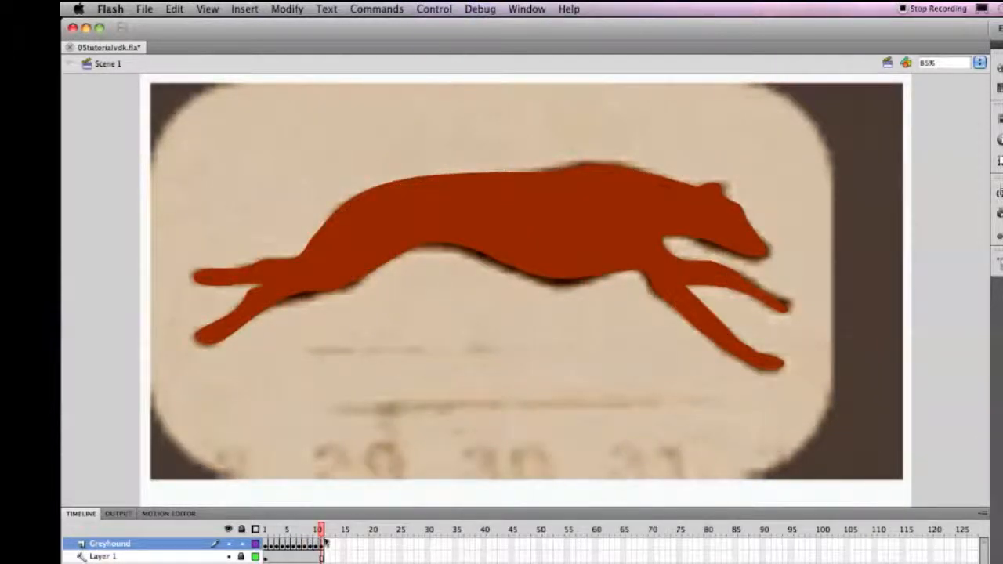
Save the document with the playhead back on frame 1, and test the movie in a preview window, closing it when finished.
drag(320, 530, 264, 530)
key(super+s)
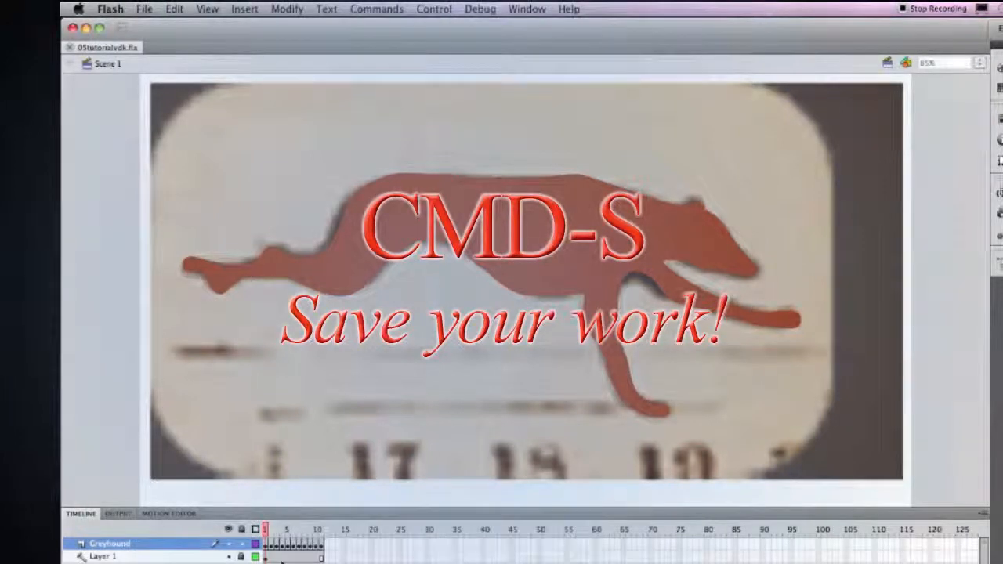
key(super+Return)
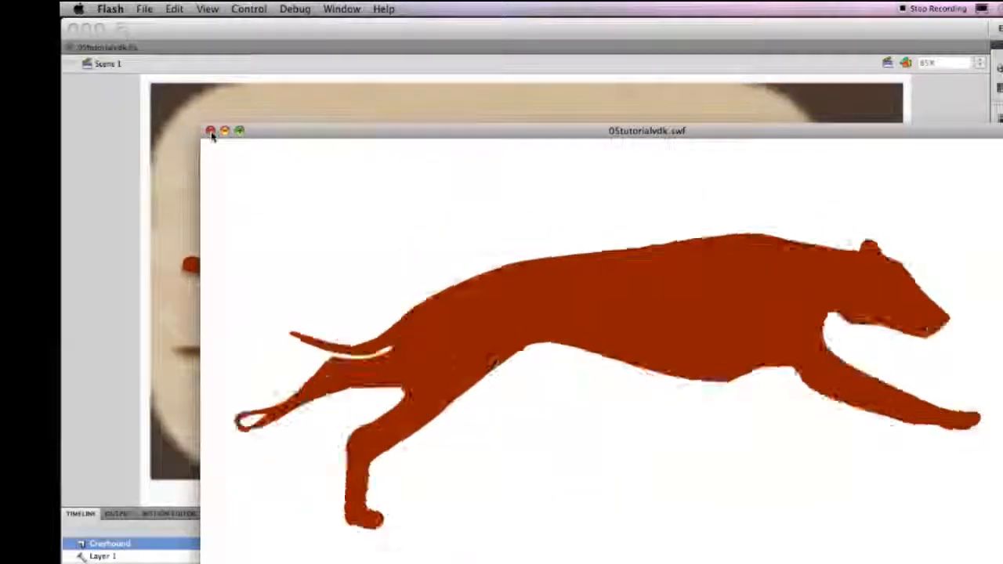
click(210, 131)
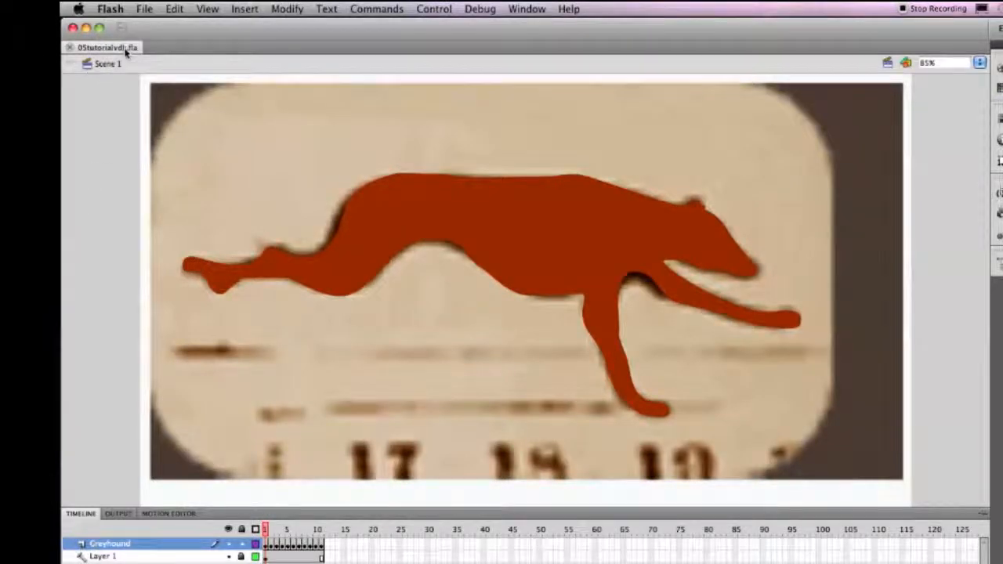